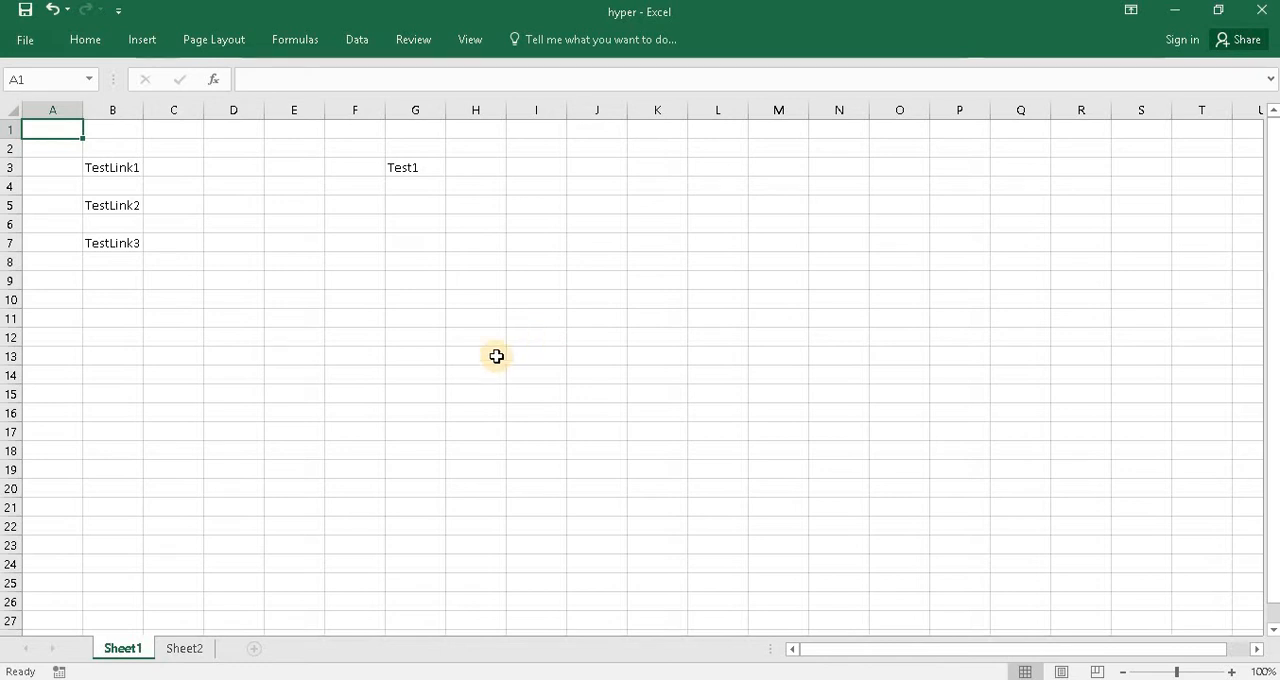
# - Examine the three TestLink cells and the Test1 cell on Sheet1, and the Test2 and Test3 cells on Sheet2
pyautogui.click(128, 175)
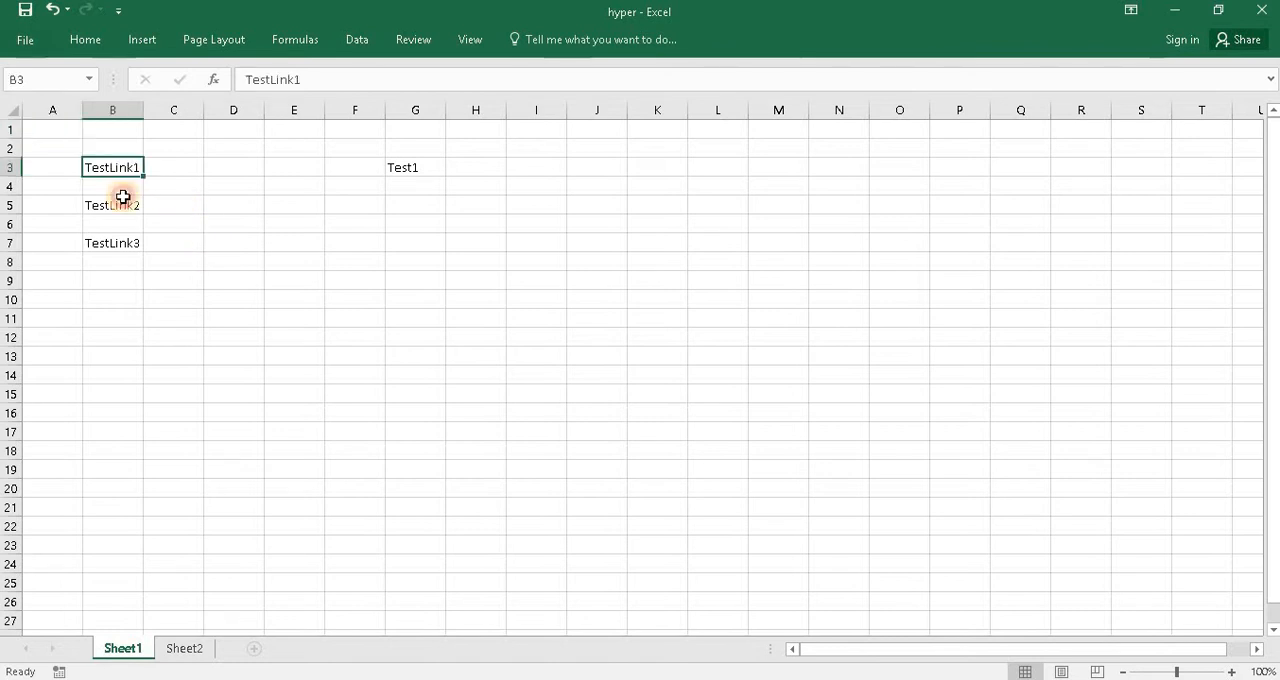
pyautogui.click(121, 203)
pyautogui.click(123, 243)
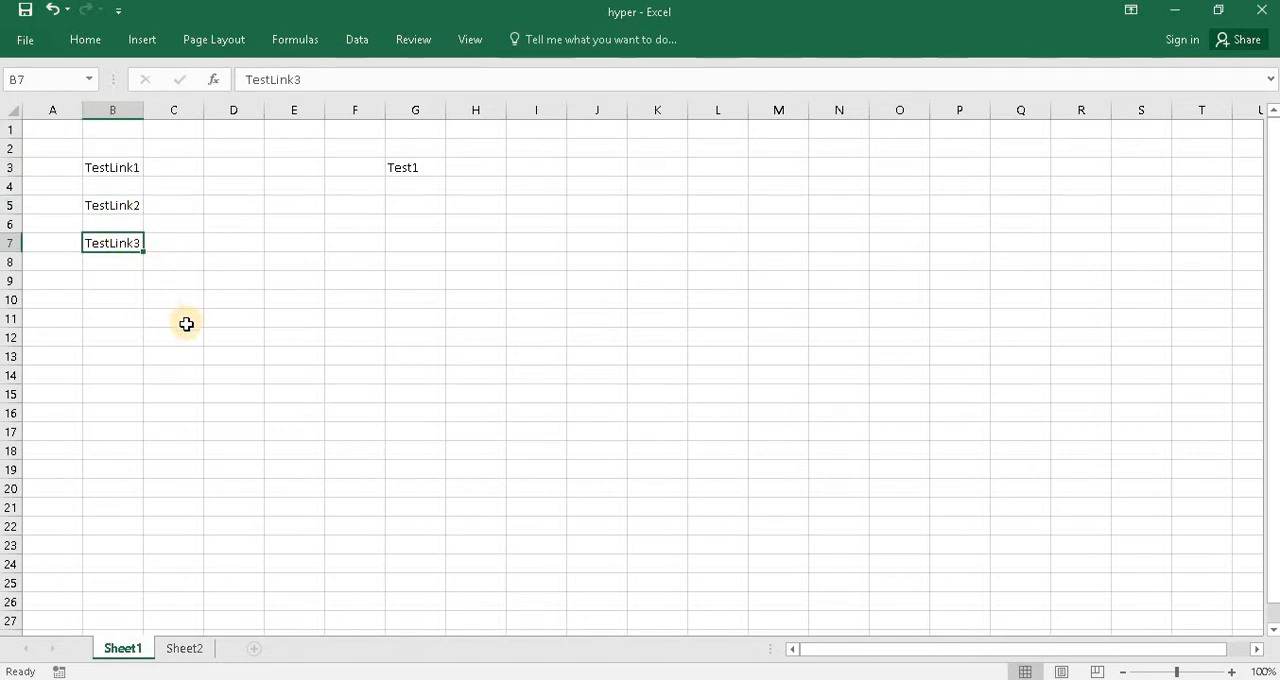
pyautogui.click(412, 166)
pyautogui.click(180, 650)
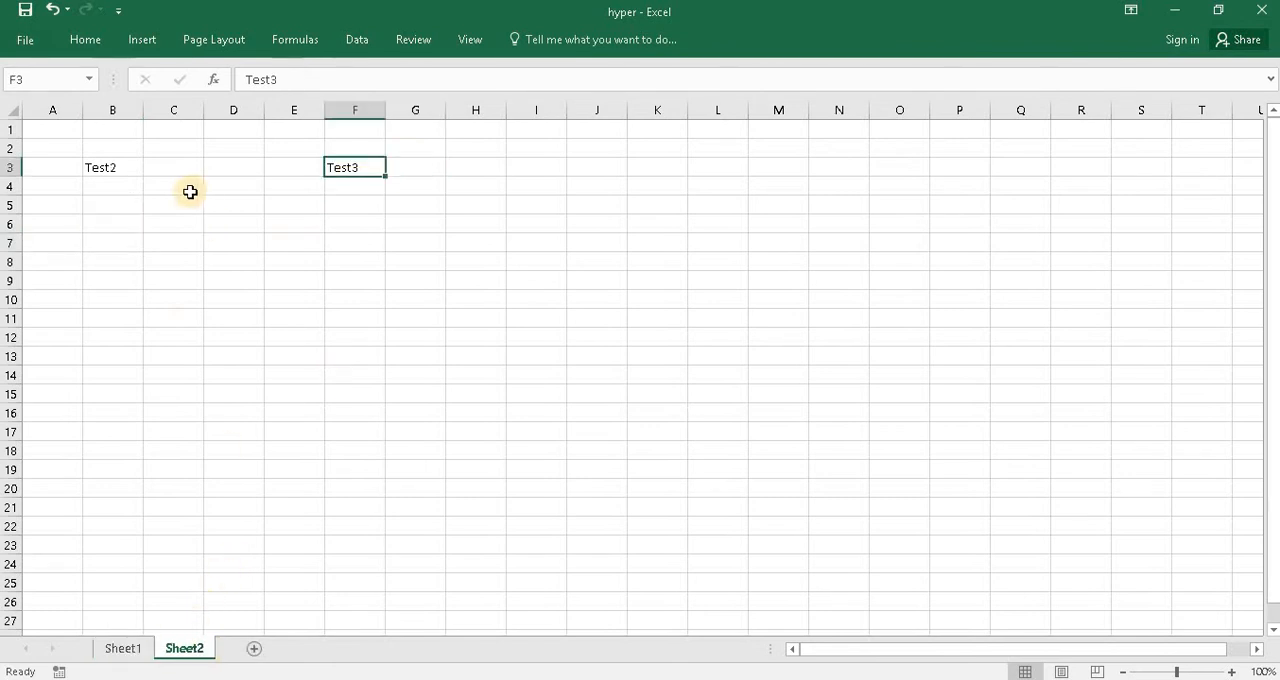
pyautogui.click(117, 170)
pyautogui.click(333, 168)
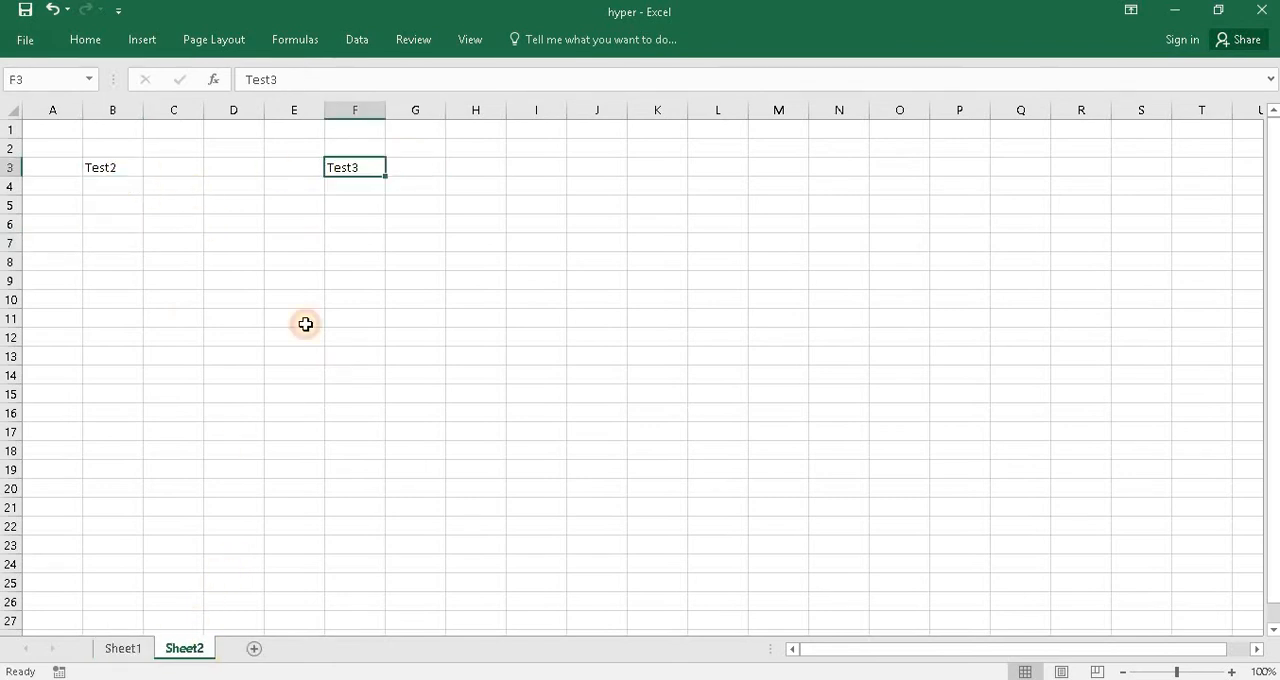
pyautogui.click(127, 650)
pyautogui.click(217, 205)
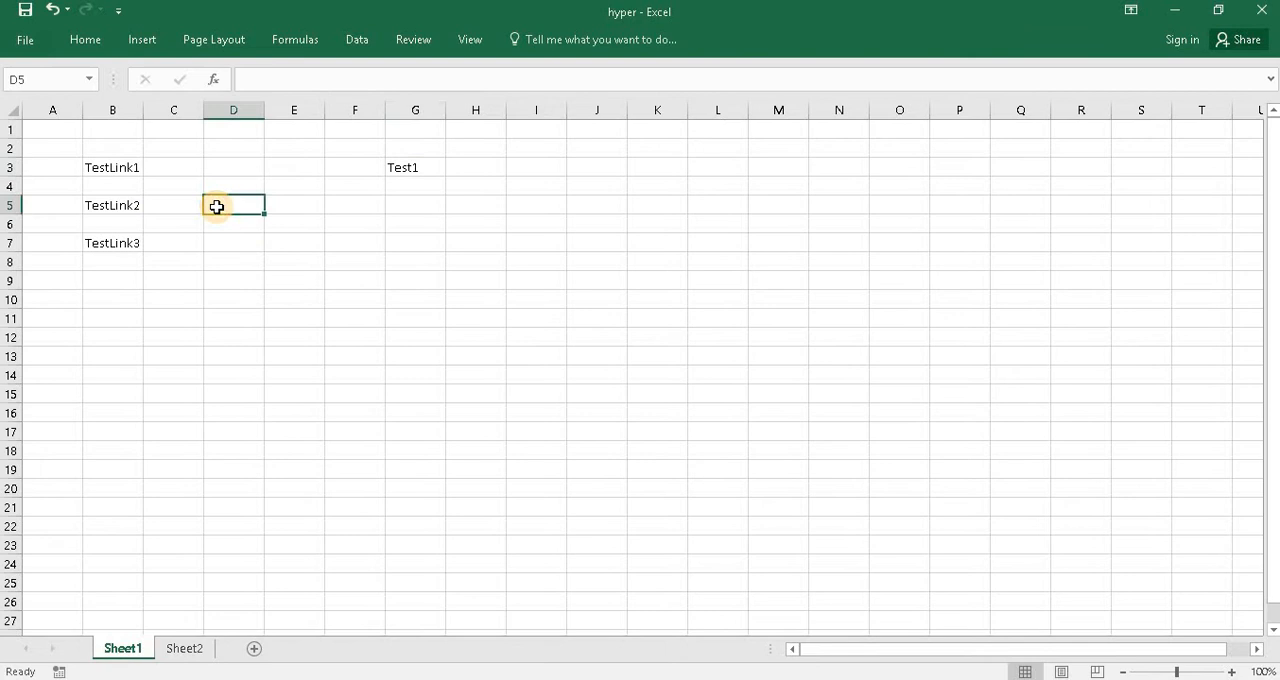
# - Match TestLink1 with Test1 on Sheet1, and TestLink2 and TestLink3 with Test2 and Test3 on Sheet2, checking each target cell's location
pyautogui.click(117, 167)
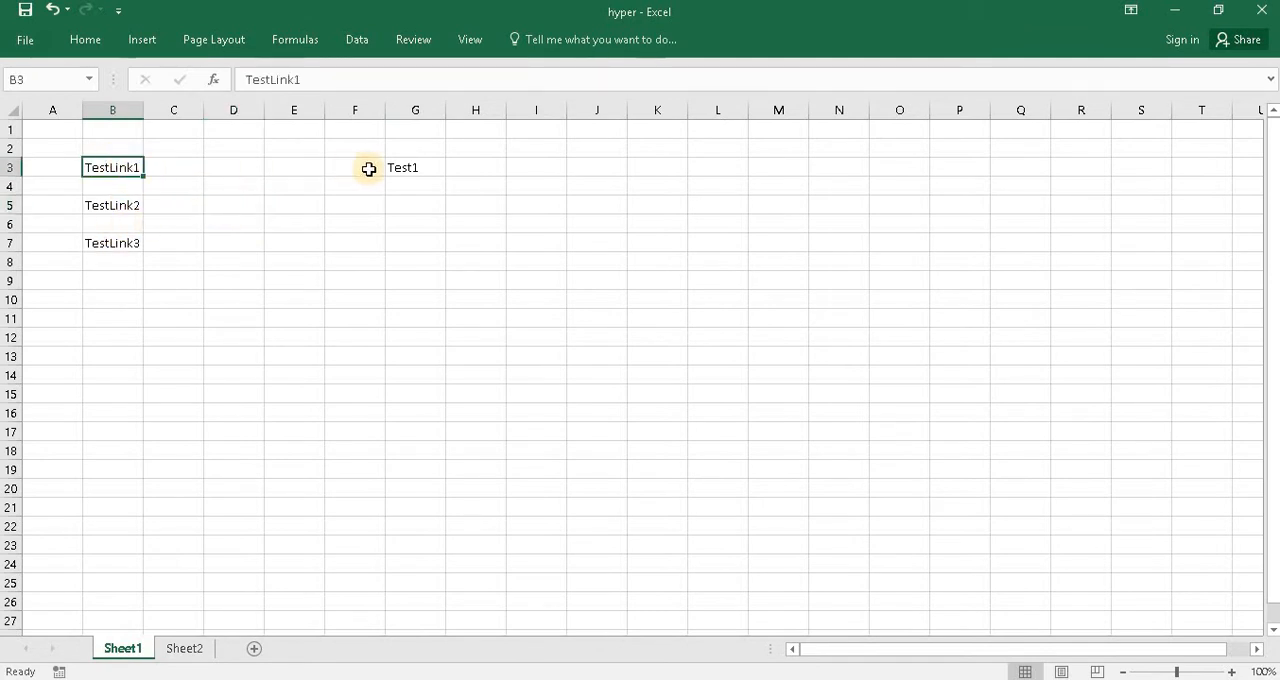
pyautogui.click(408, 167)
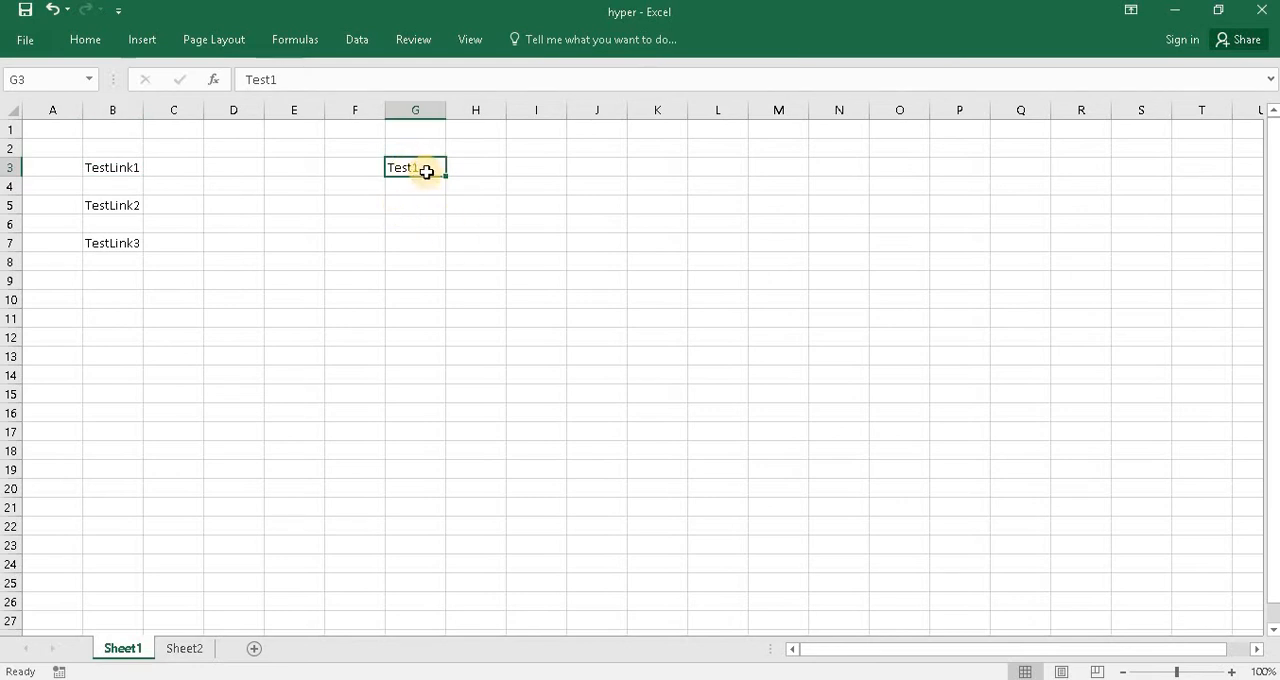
pyautogui.click(336, 203)
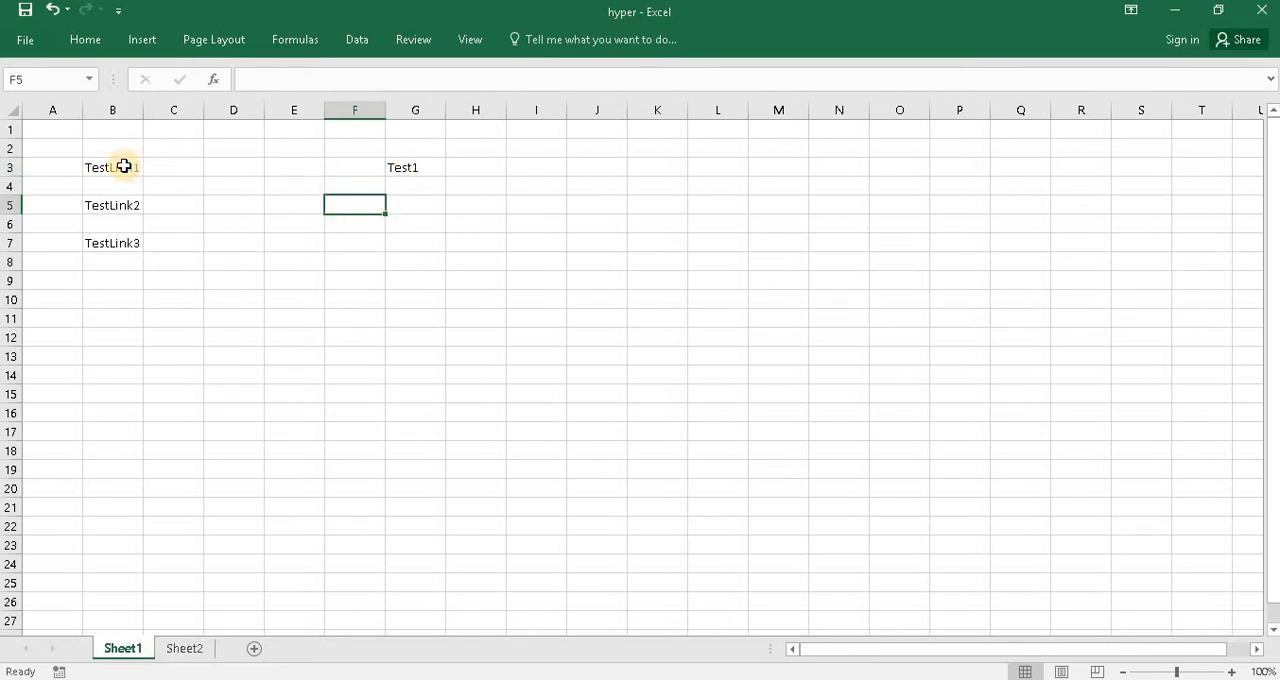
pyautogui.click(400, 165)
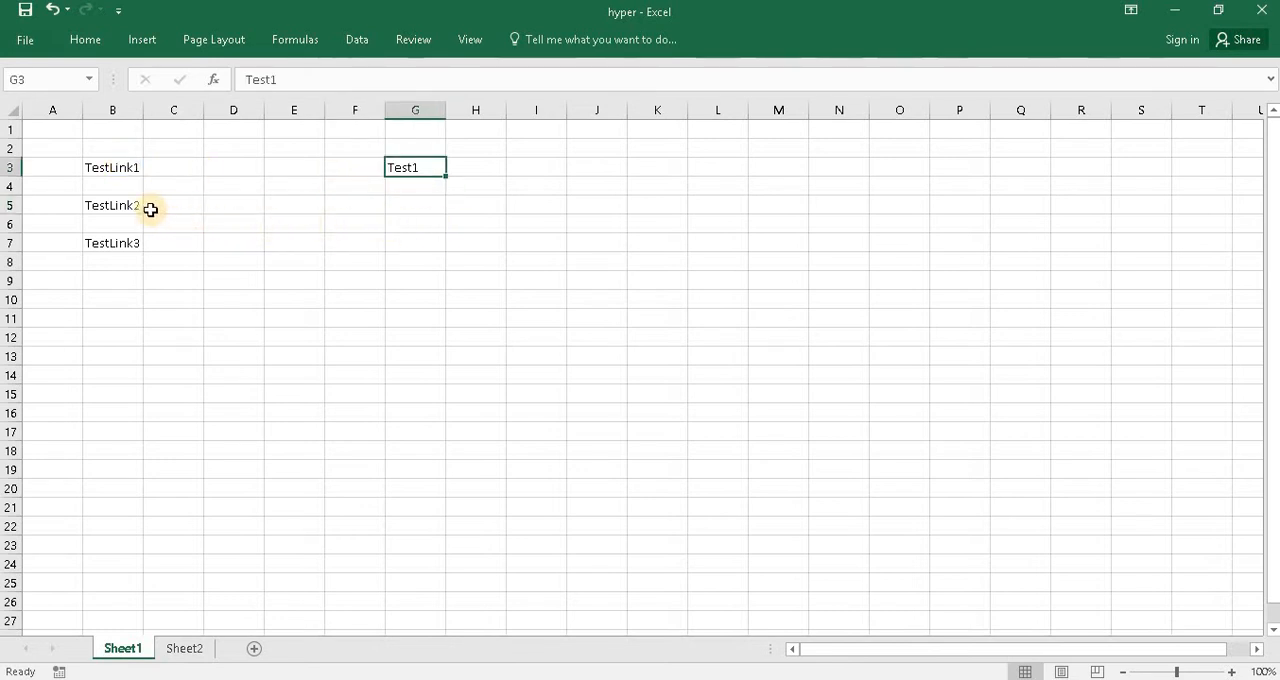
pyautogui.click(120, 207)
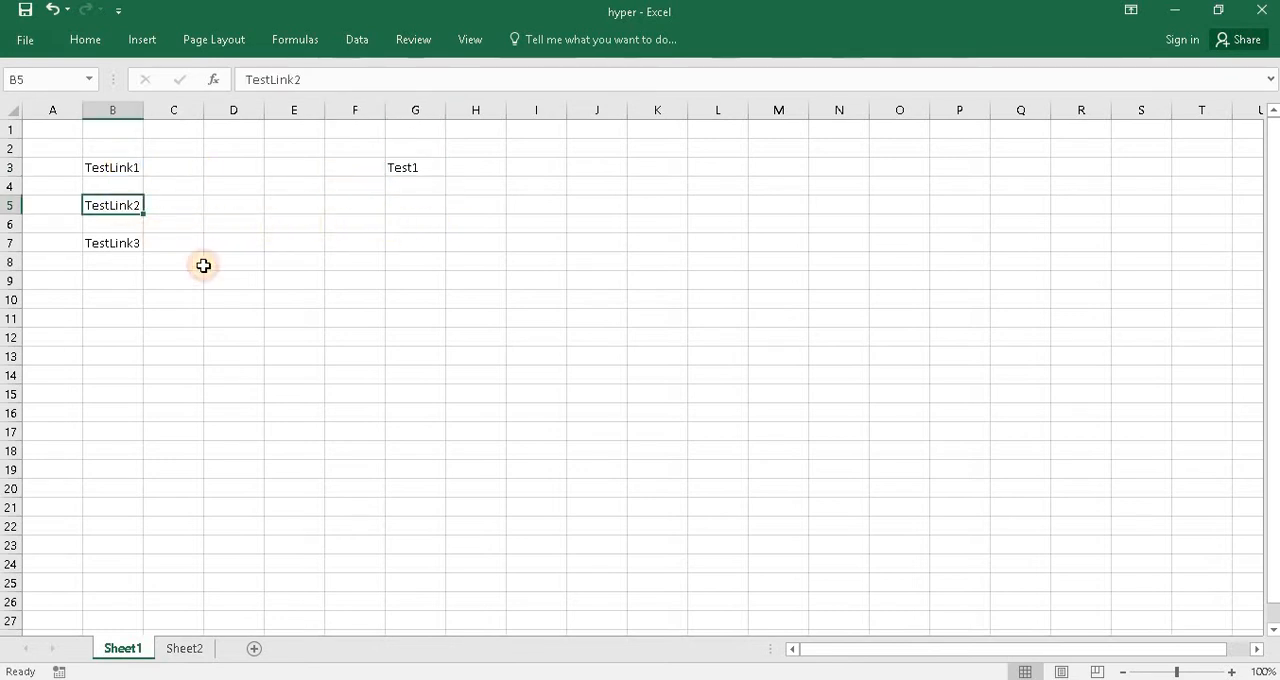
pyautogui.click(183, 650)
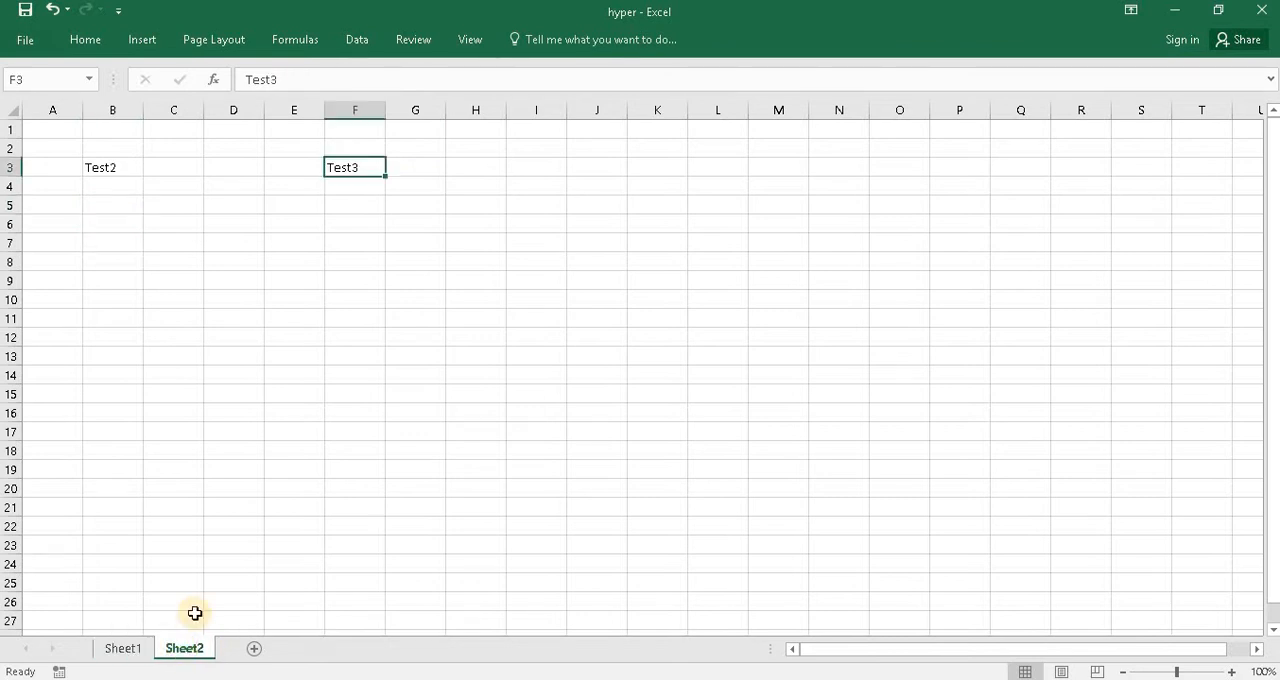
pyautogui.click(100, 166)
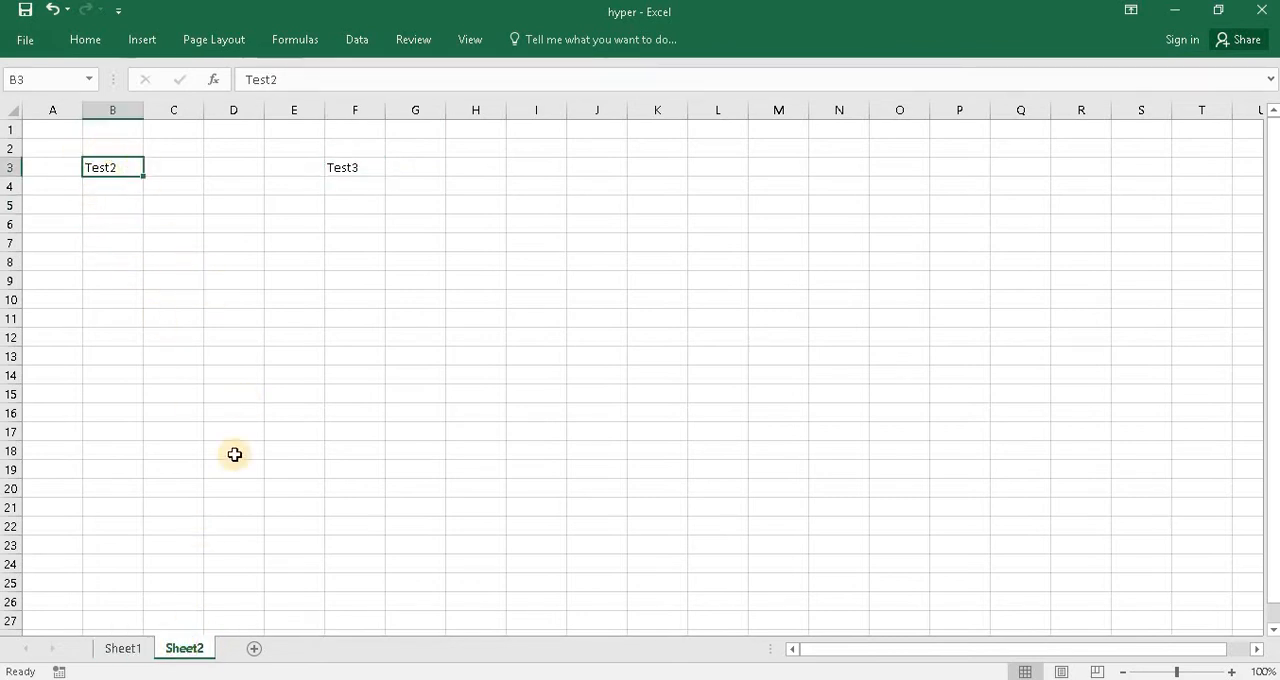
pyautogui.click(134, 650)
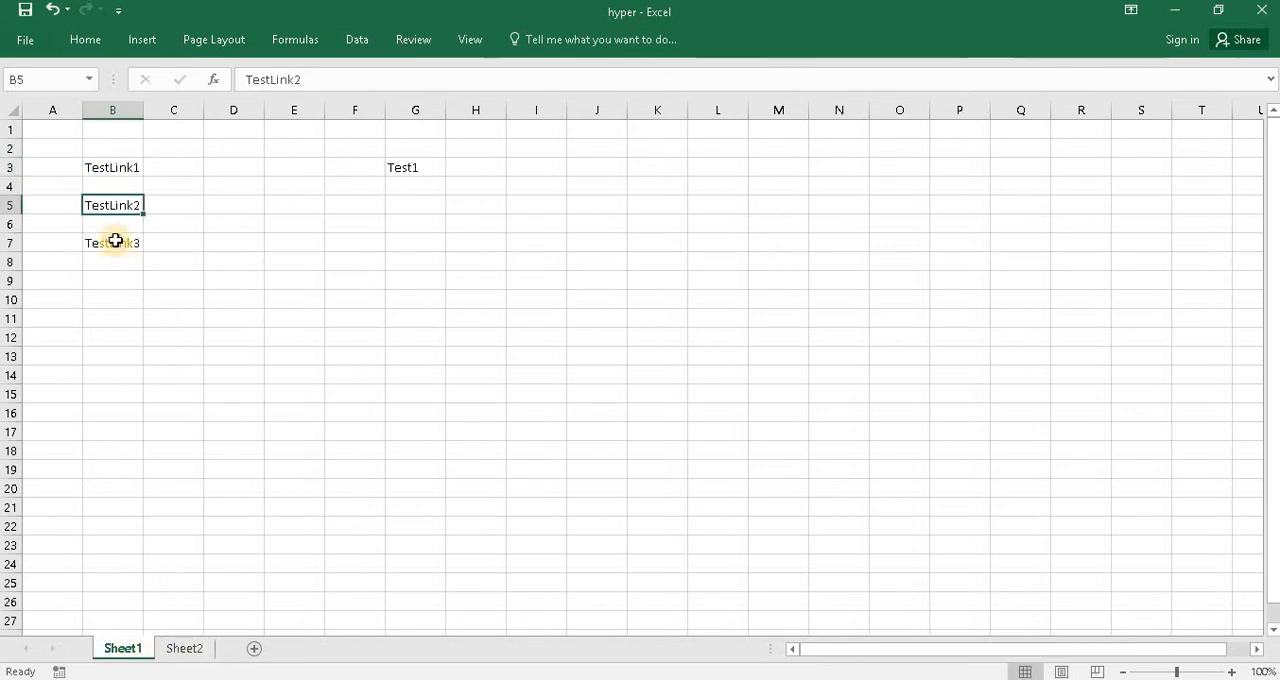
pyautogui.click(114, 242)
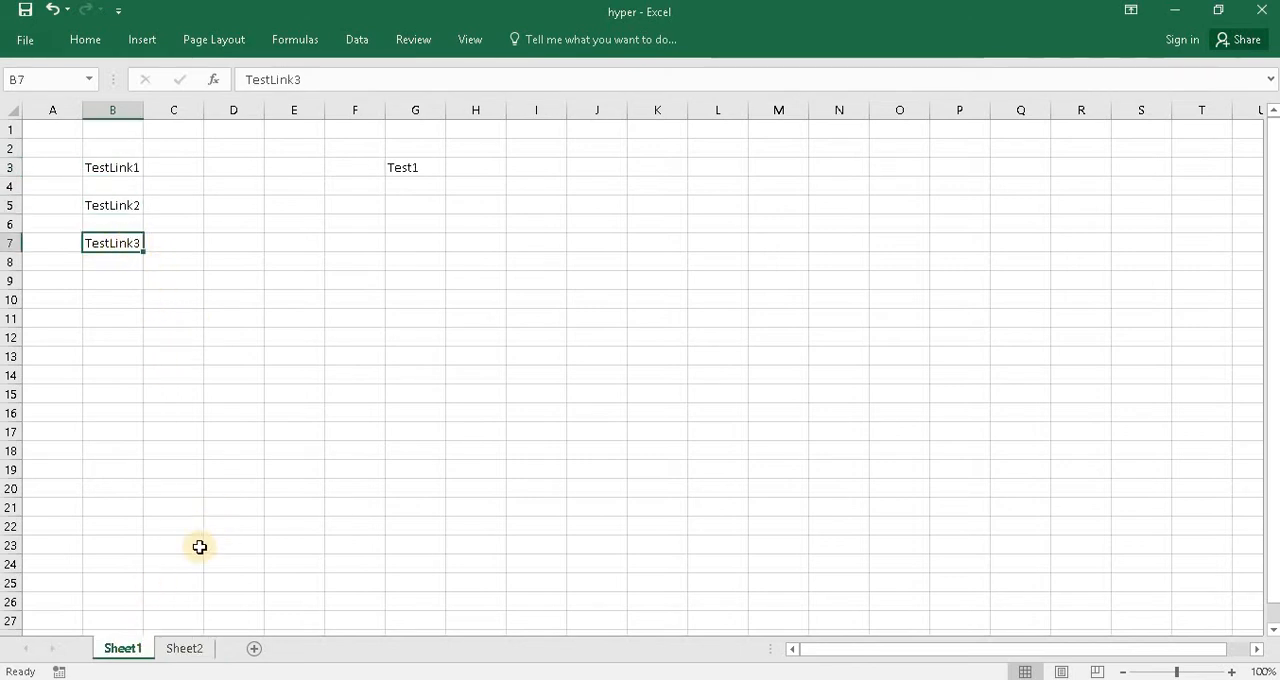
pyautogui.click(183, 649)
pyautogui.click(347, 172)
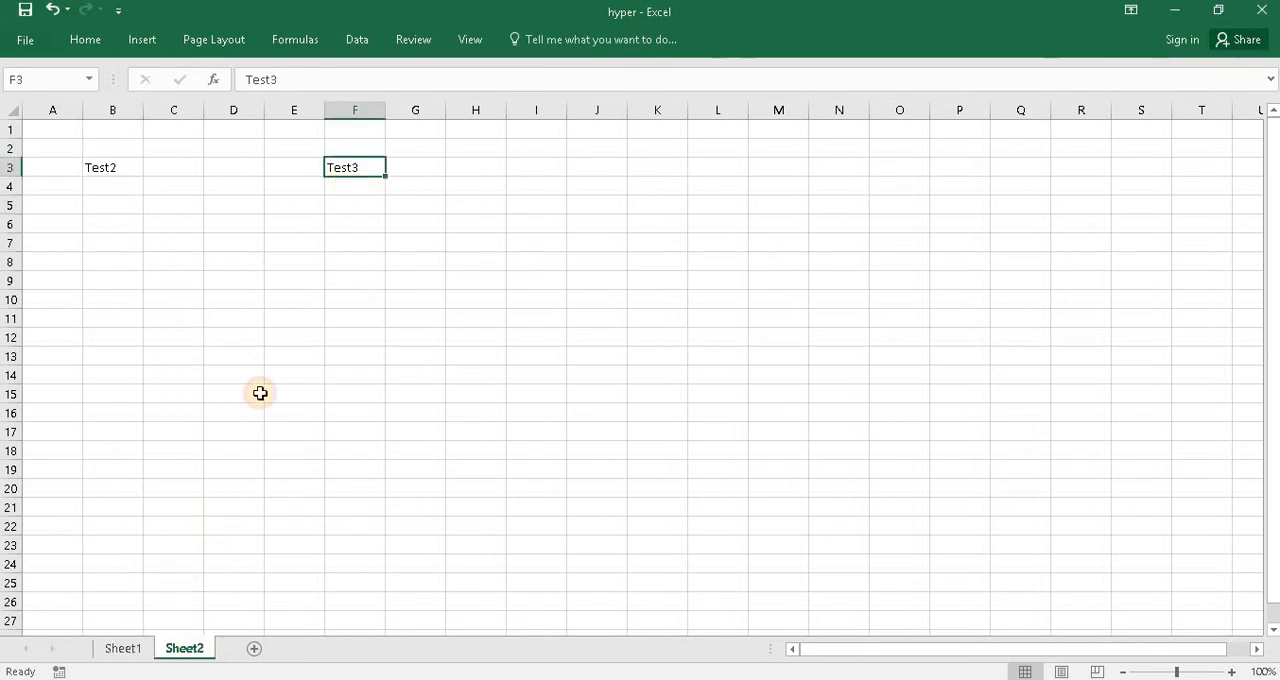
pyautogui.click(141, 655)
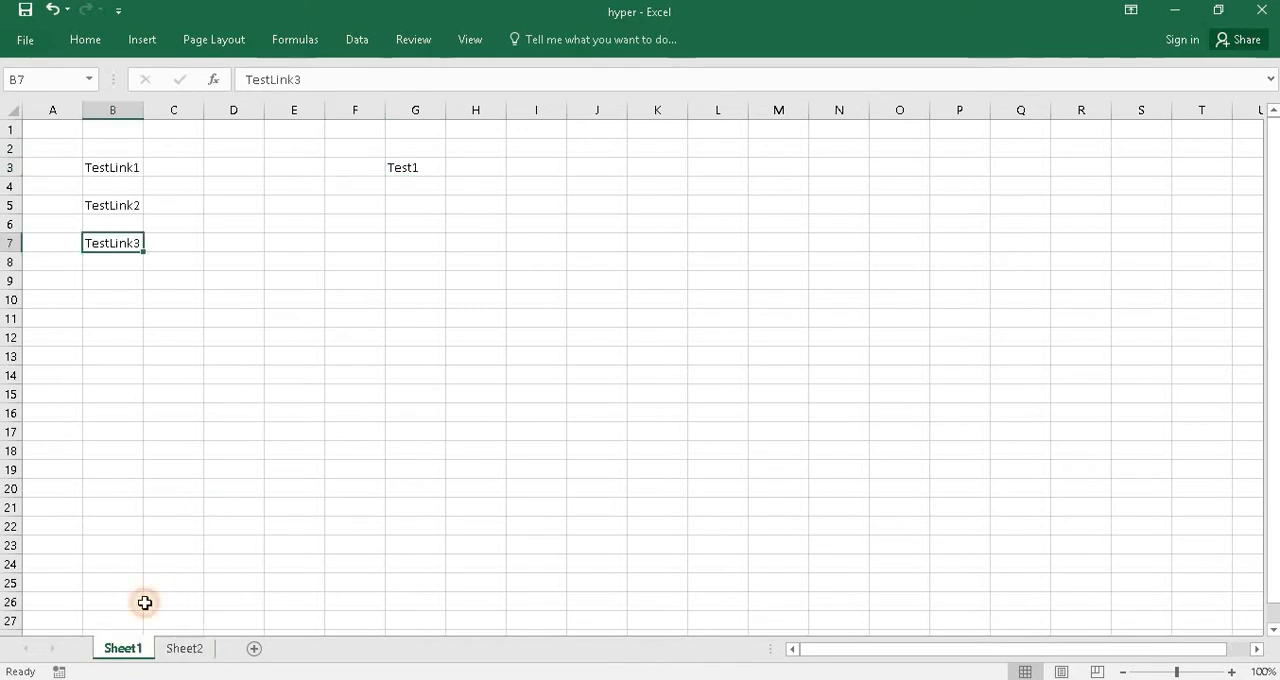
pyautogui.click(211, 201)
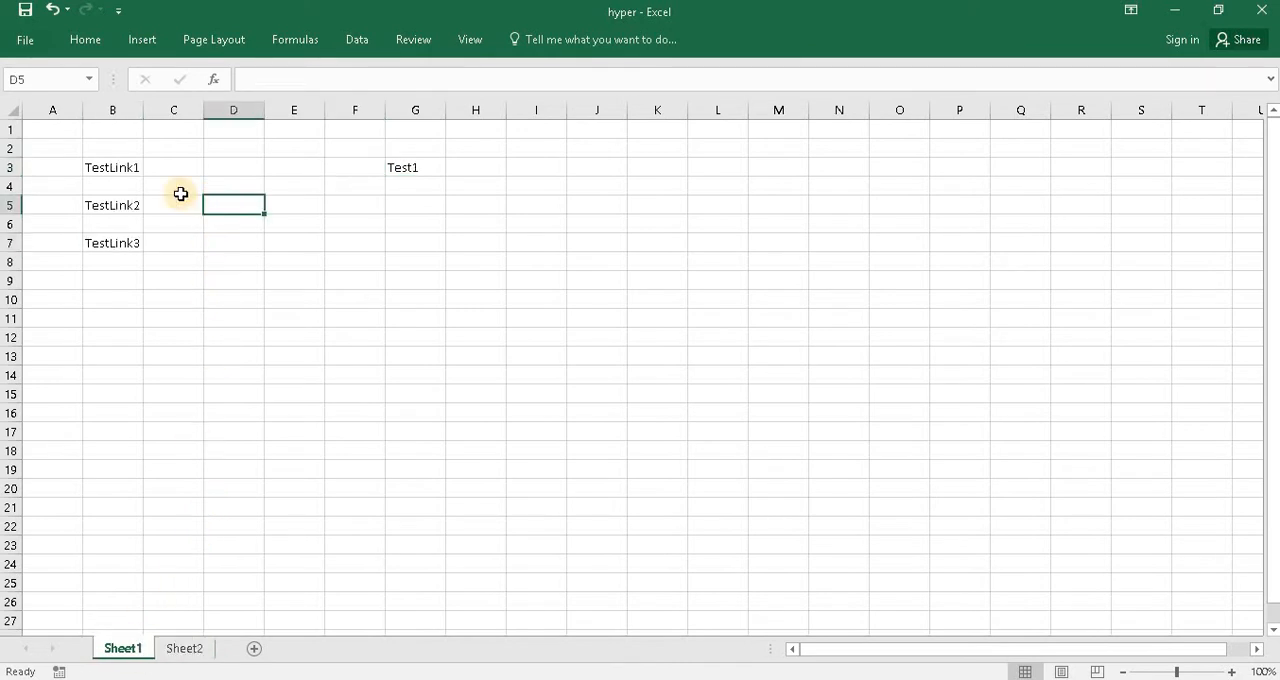
# - Hyperlink the TestLink1 cell B3 to cell G3 of Sheet1 within this document, and follow the link to test it
pyautogui.click(118, 167)
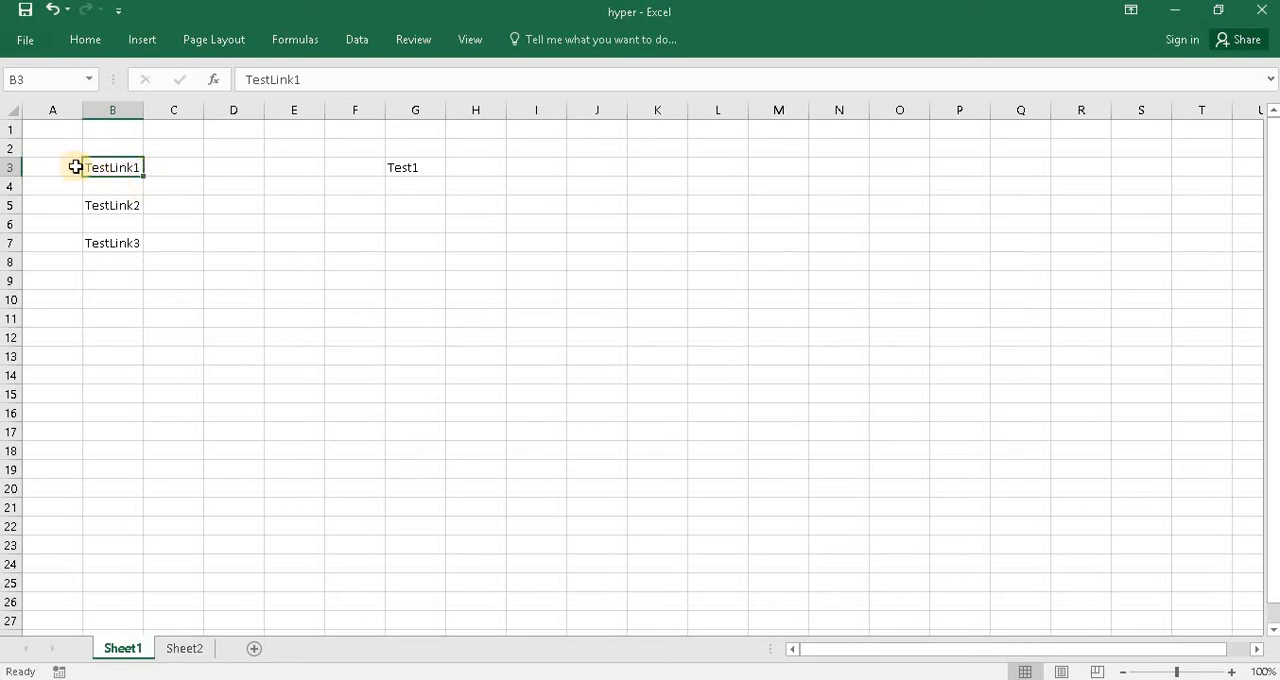
pyautogui.rightClick(120, 167)
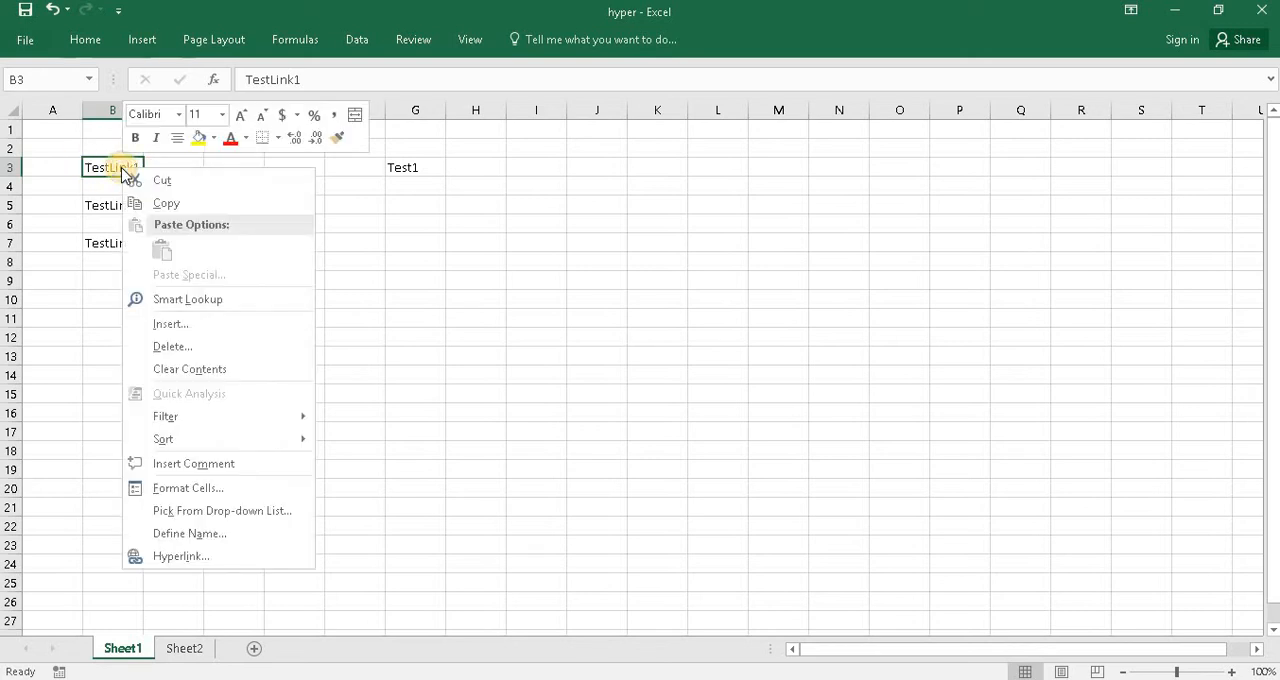
pyautogui.click(176, 556)
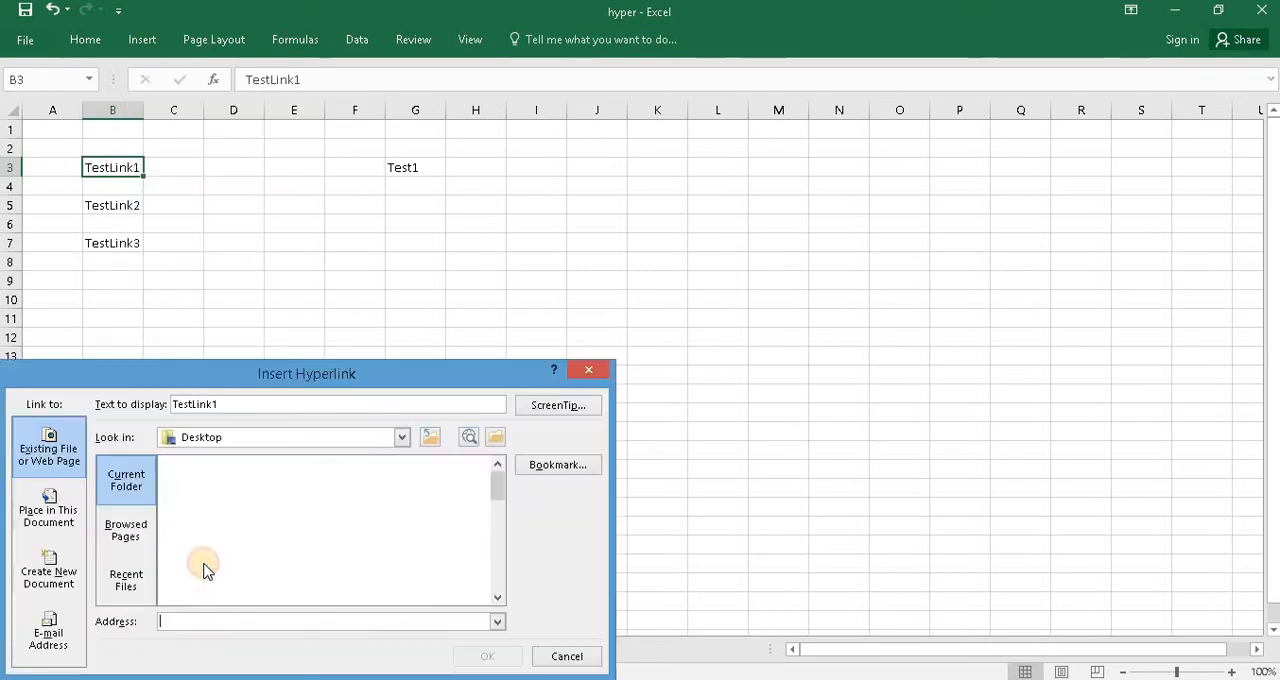
pyautogui.moveTo(247, 373); pyautogui.dragTo(549, 223)
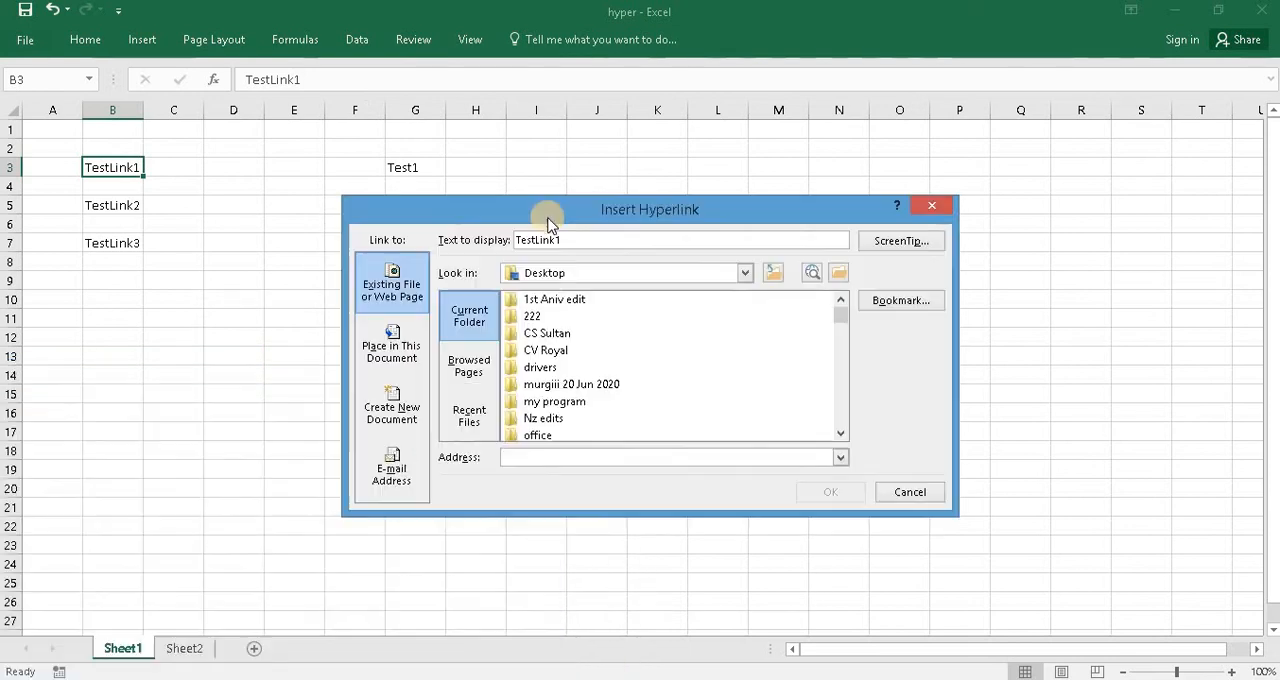
pyautogui.click(390, 361)
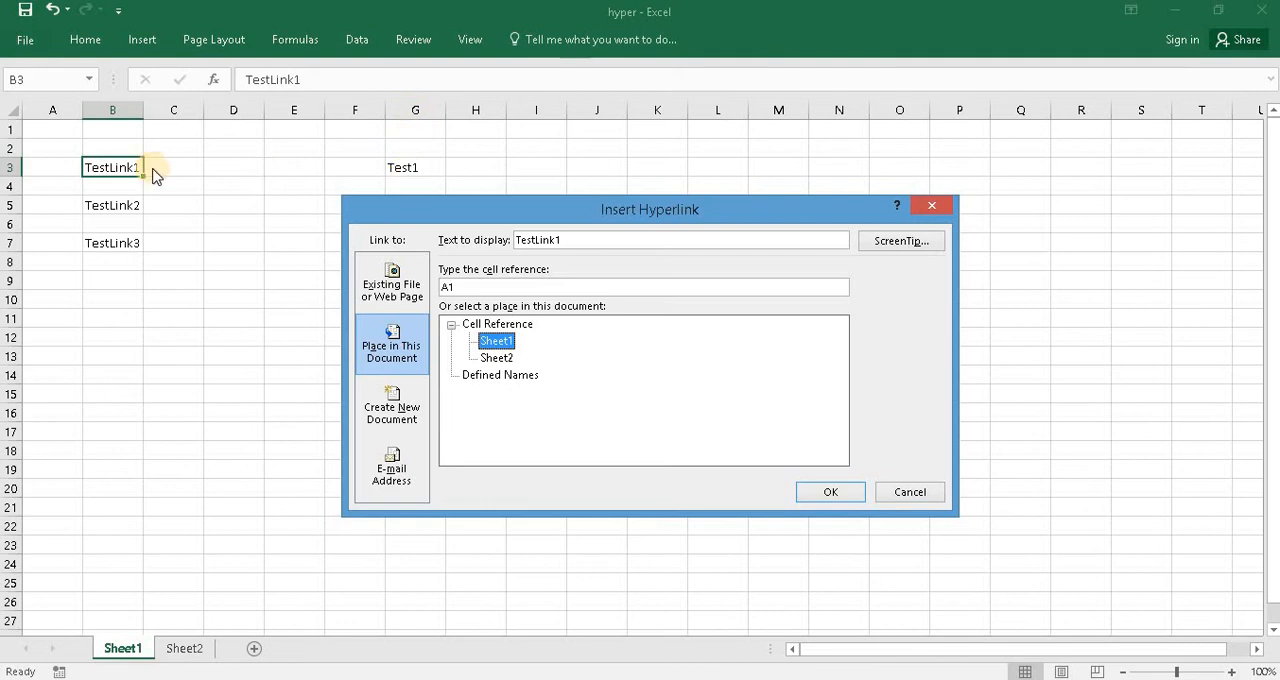
pyautogui.click(440, 287)
pyautogui.doubleClick(440, 287)
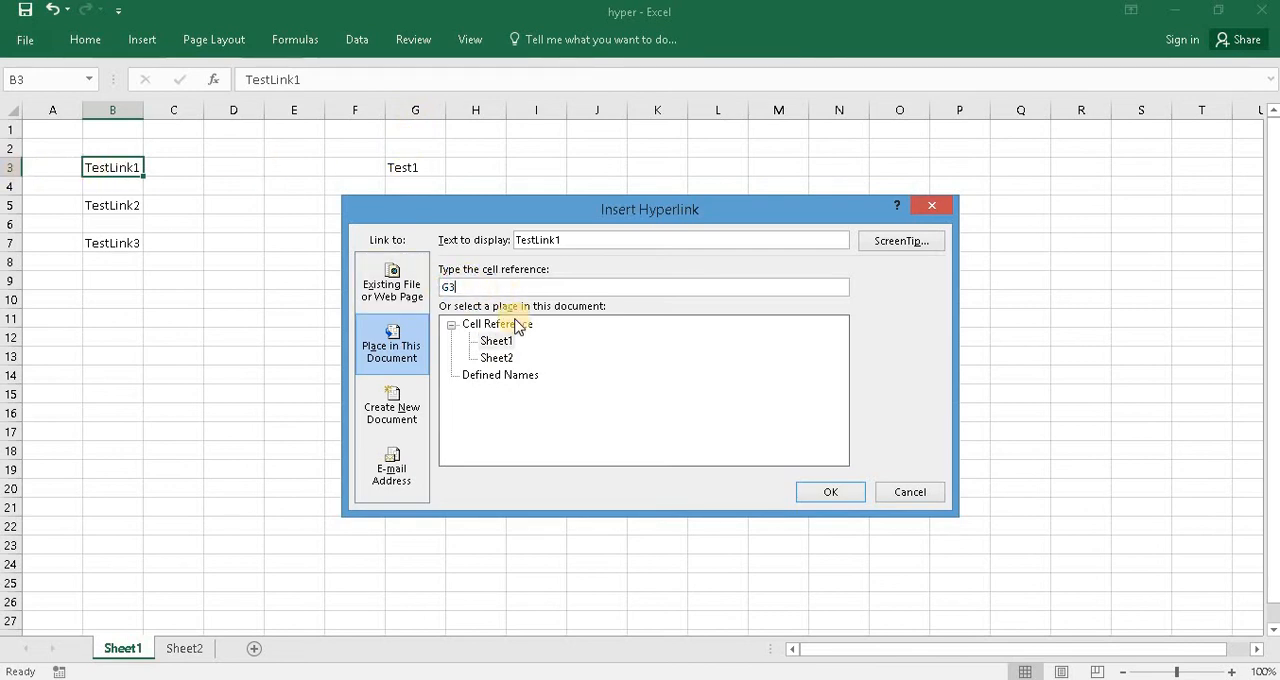
pyautogui.click(500, 341)
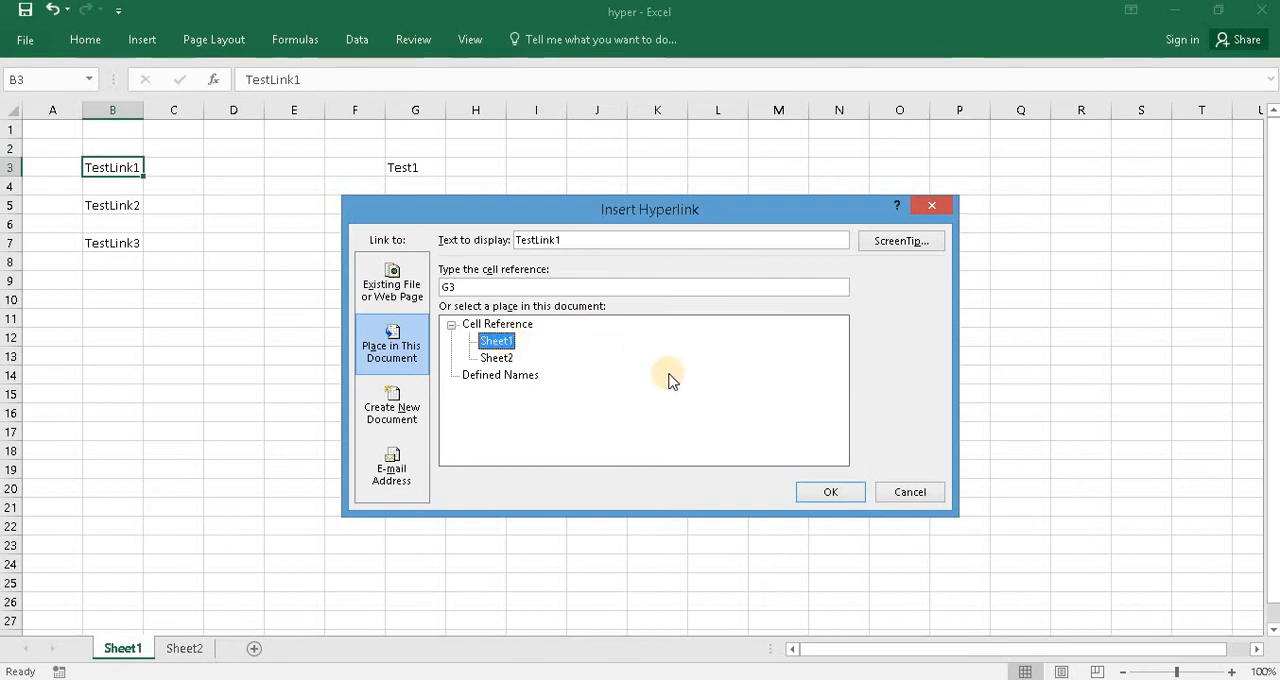
pyautogui.click(832, 494)
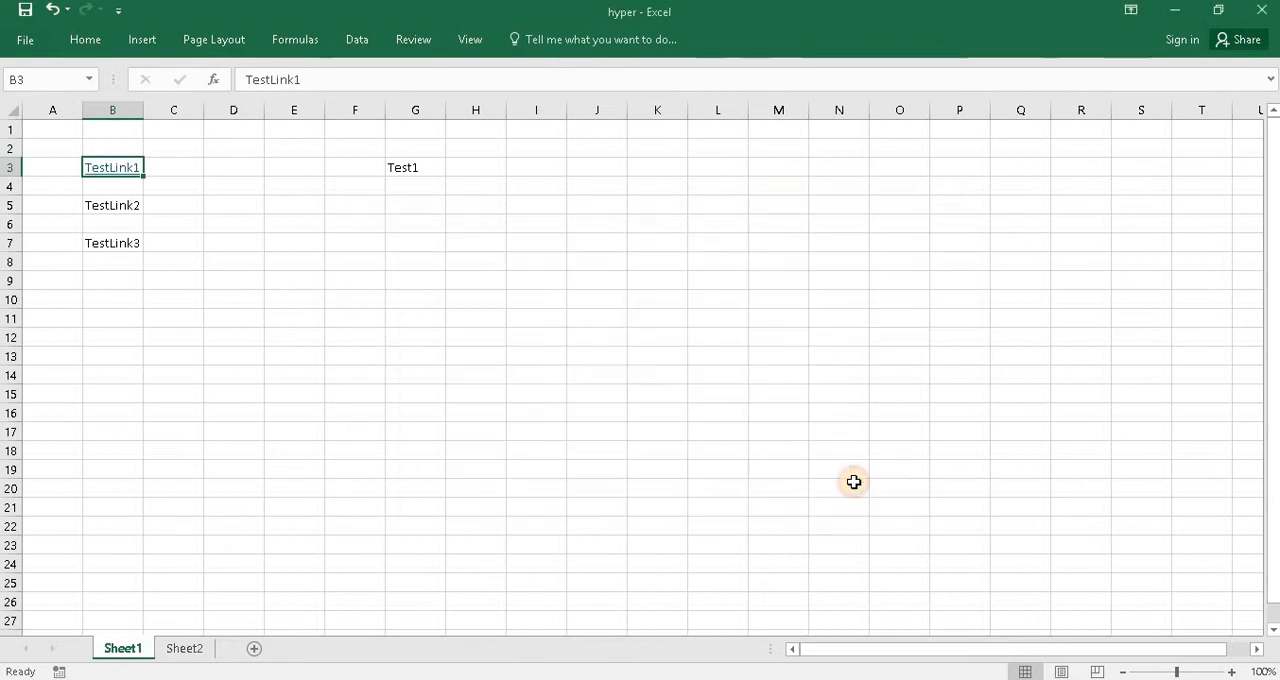
pyautogui.click(211, 259)
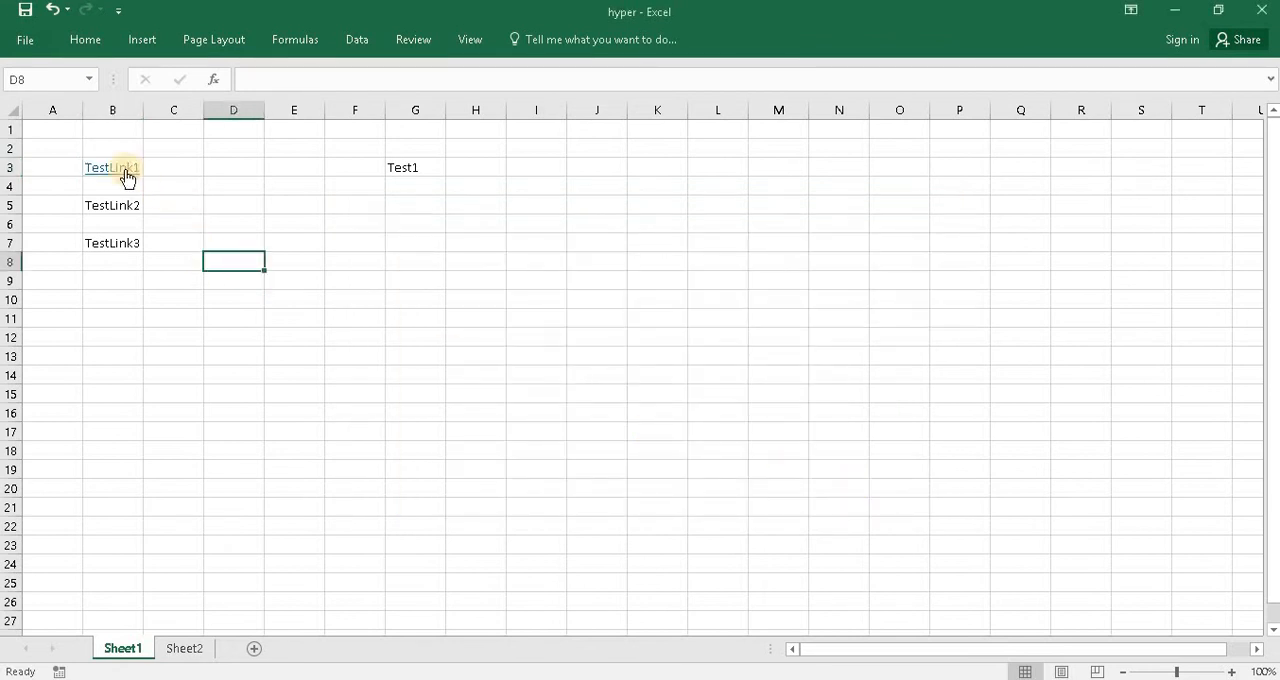
pyautogui.click(124, 176)
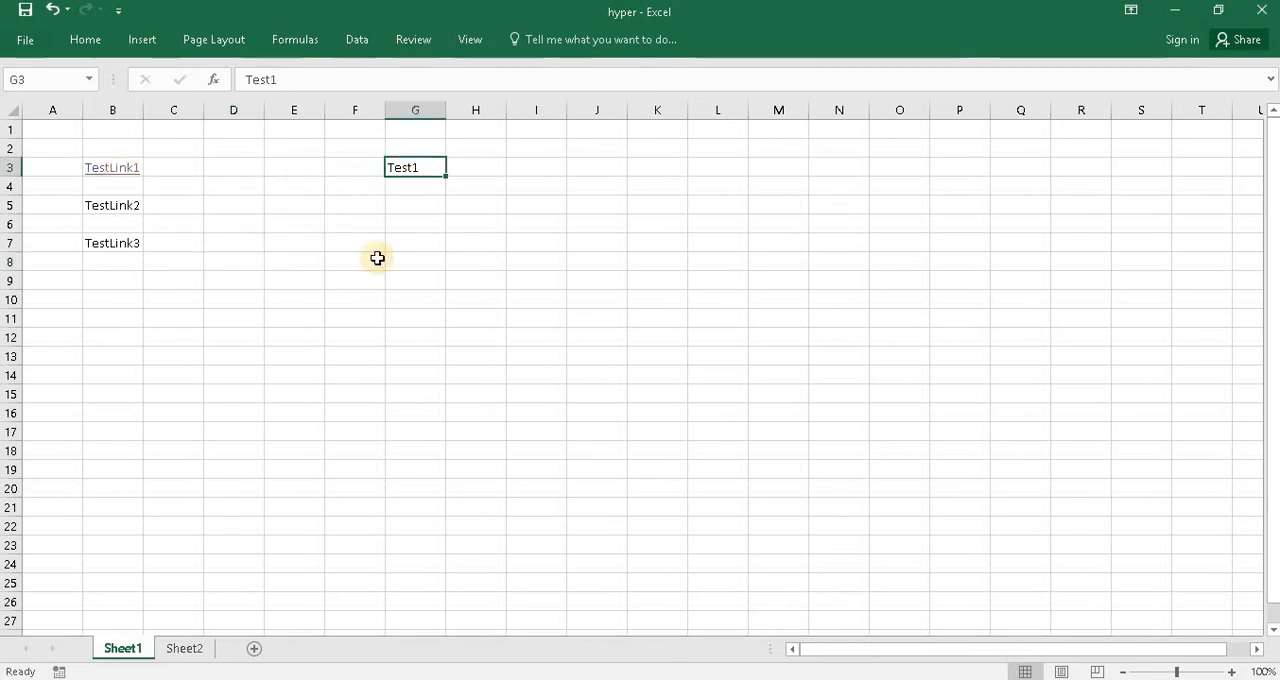
# - Hyperlink the TestLink2 cell B5 on Sheet1 to the Test2 cell B3 of Sheet2 within this document
pyautogui.click(100, 204)
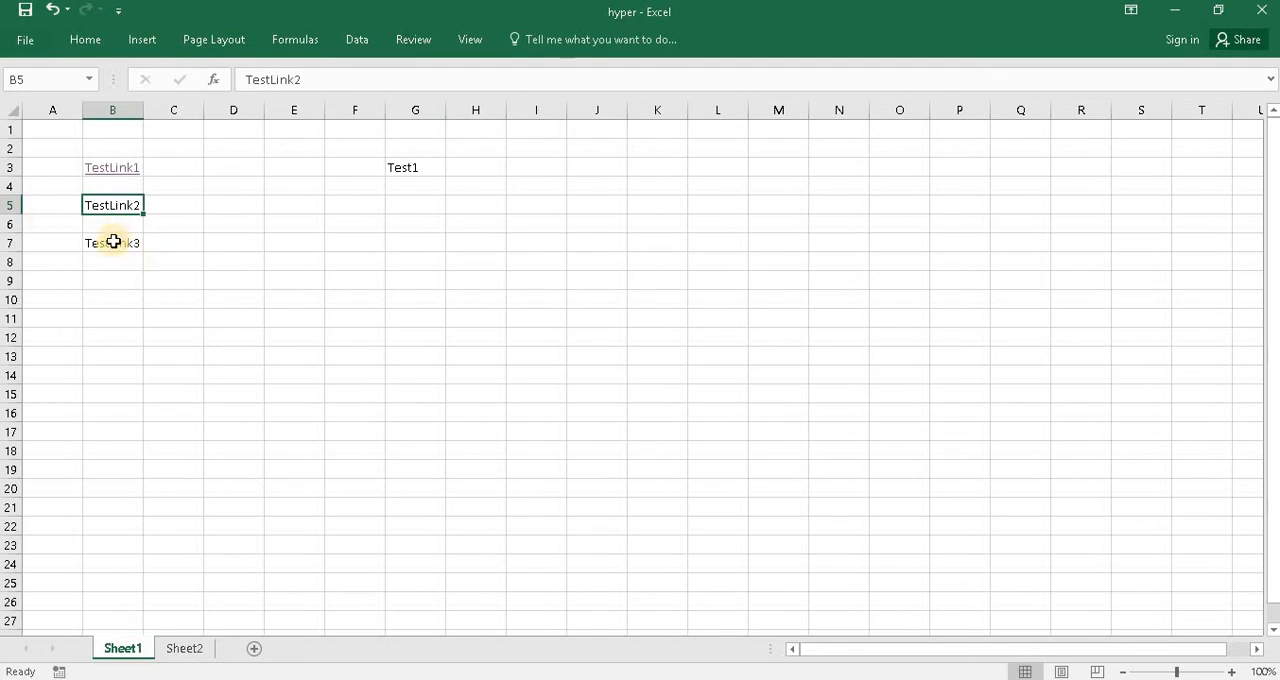
pyautogui.click(172, 650)
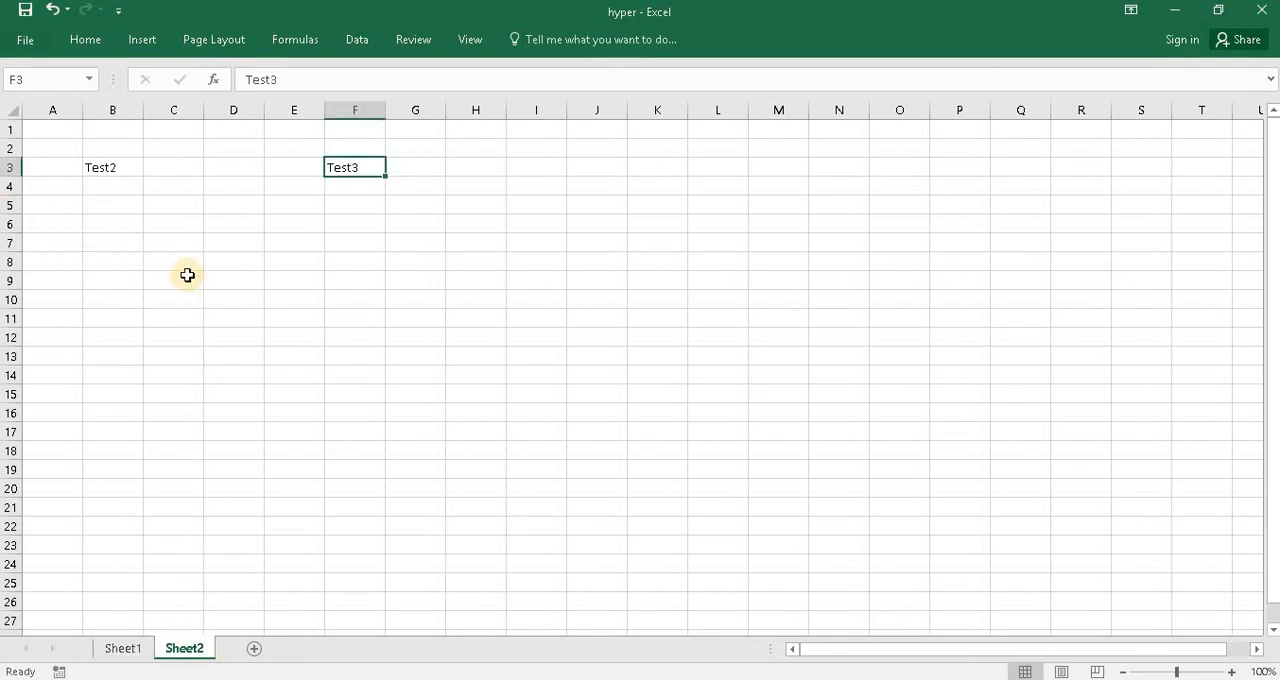
pyautogui.click(112, 168)
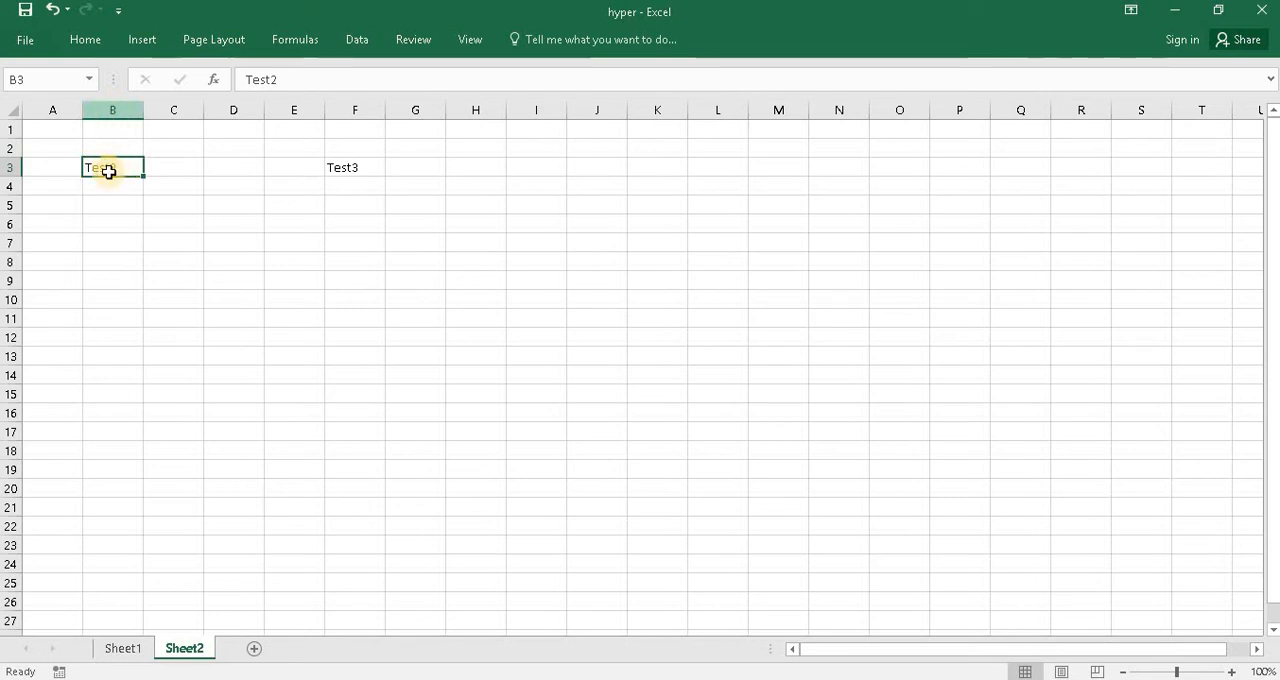
pyautogui.click(122, 648)
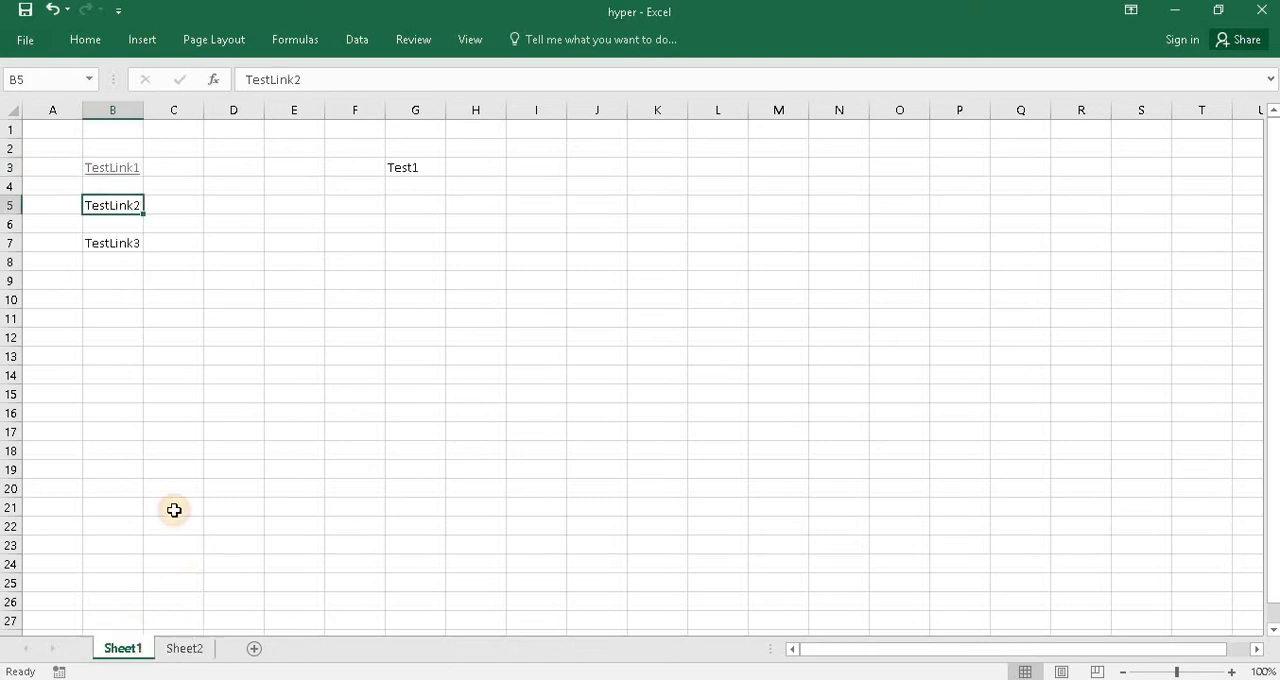
pyautogui.rightClick(113, 206)
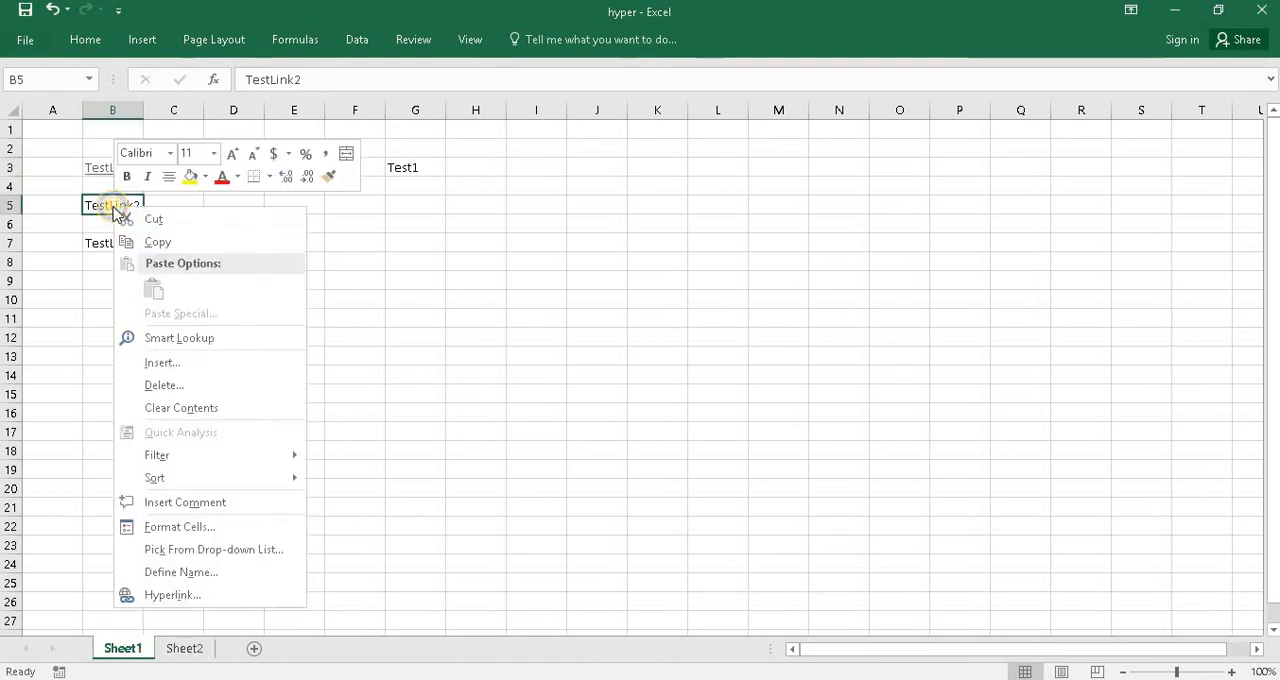
pyautogui.click(182, 600)
pyautogui.moveTo(297, 377); pyautogui.dragTo(574, 208)
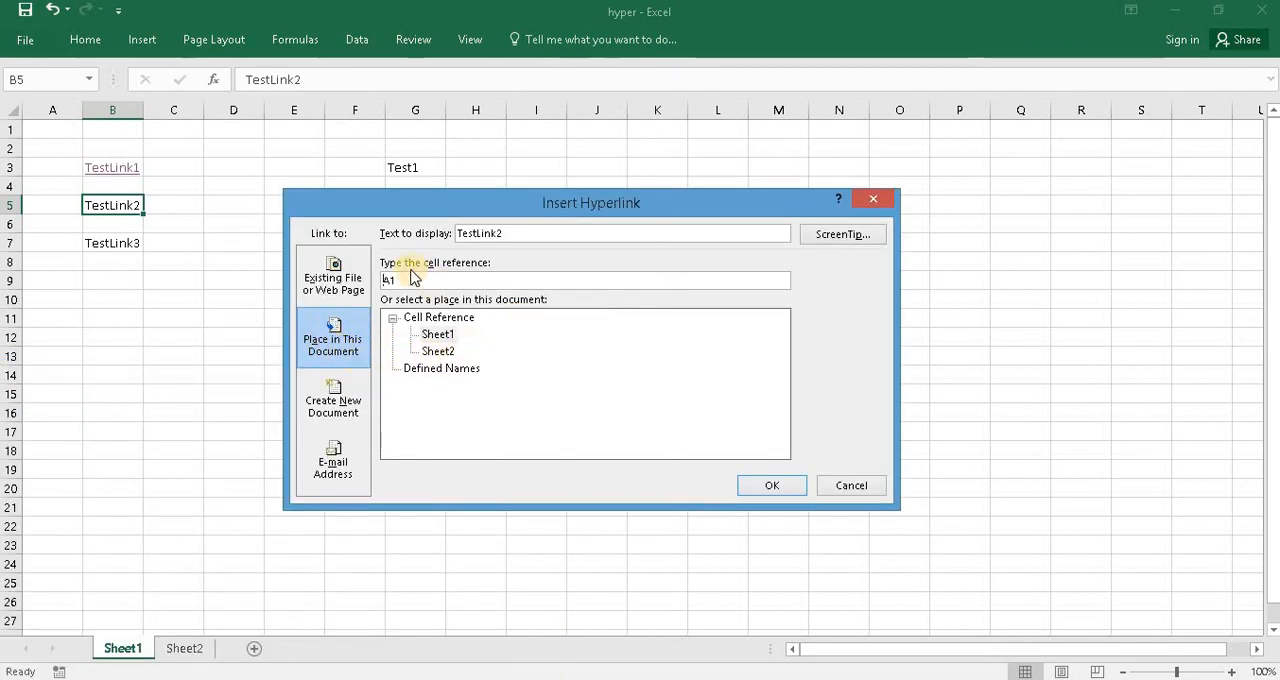
pyautogui.moveTo(413, 281); pyautogui.dragTo(383, 280)
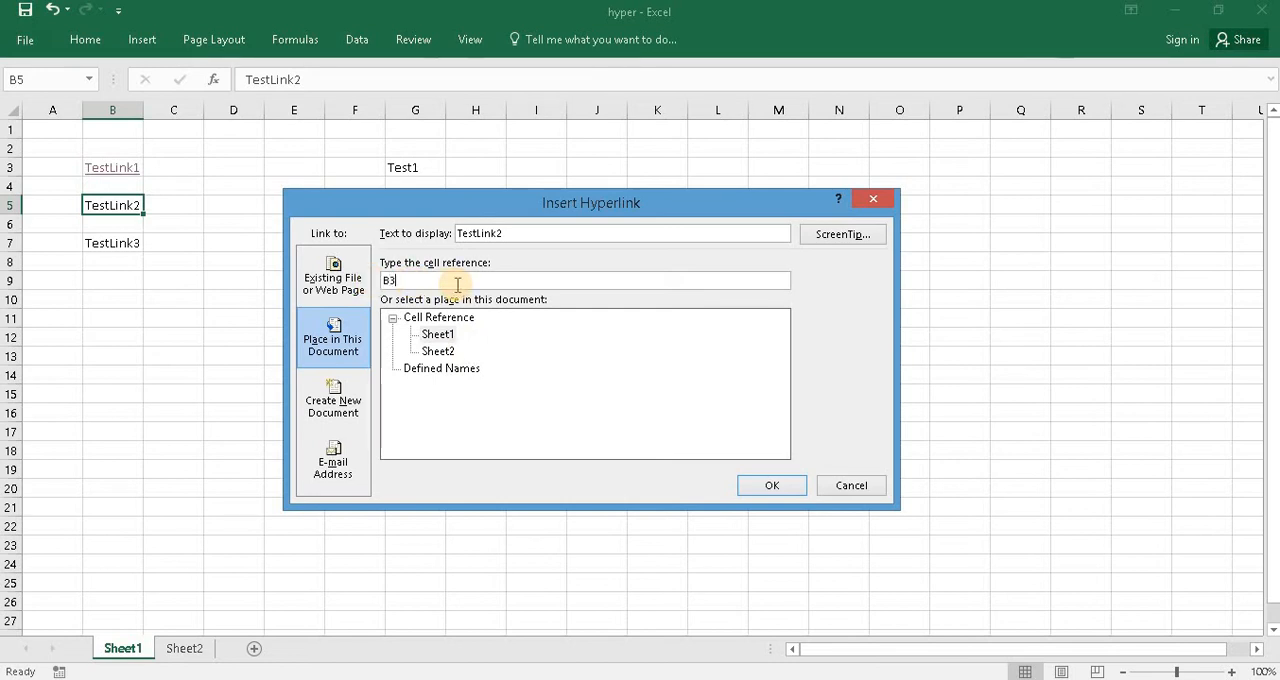
pyautogui.click(438, 352)
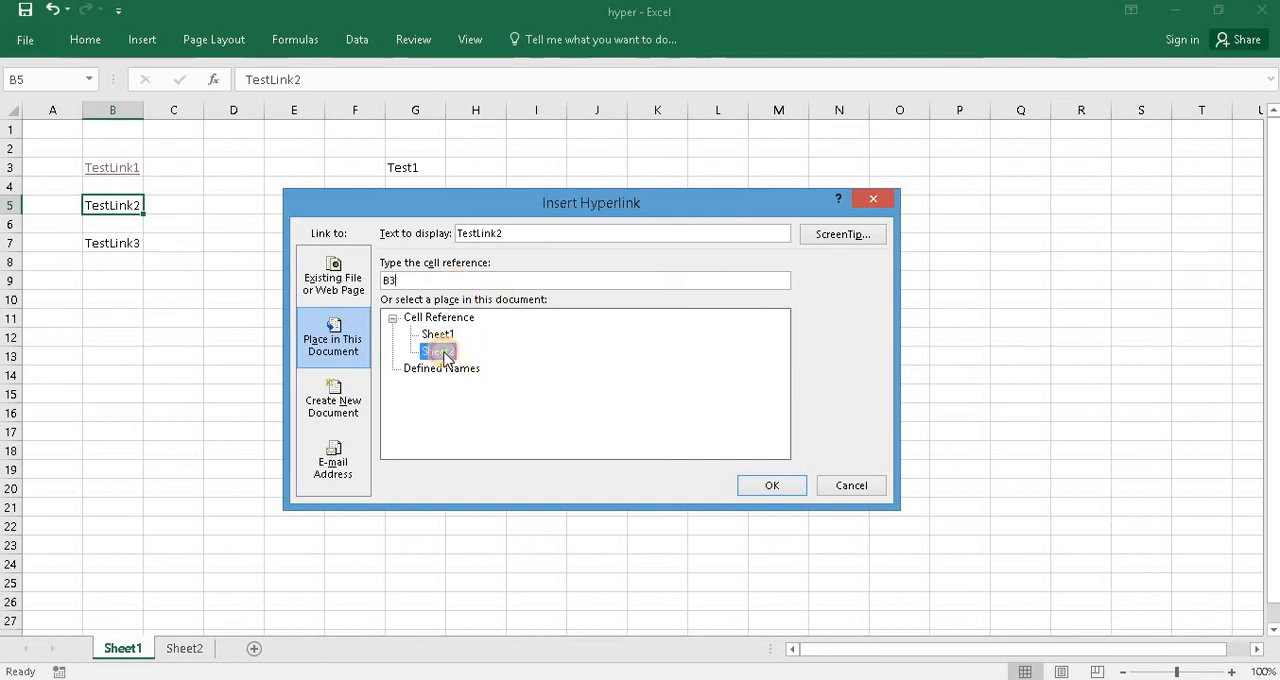
pyautogui.click(768, 484)
# - Follow the TestLink2 hyperlink to test that it leads to its target cell on Sheet2
pyautogui.click(198, 230)
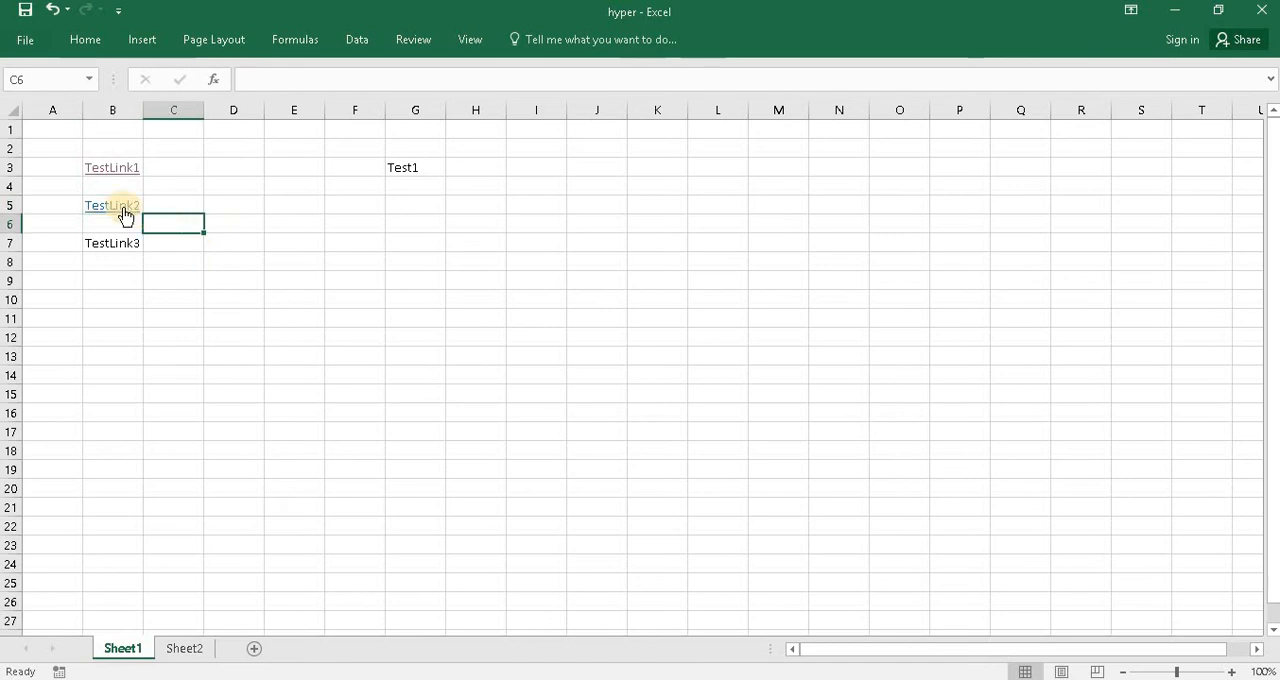
pyautogui.click(121, 213)
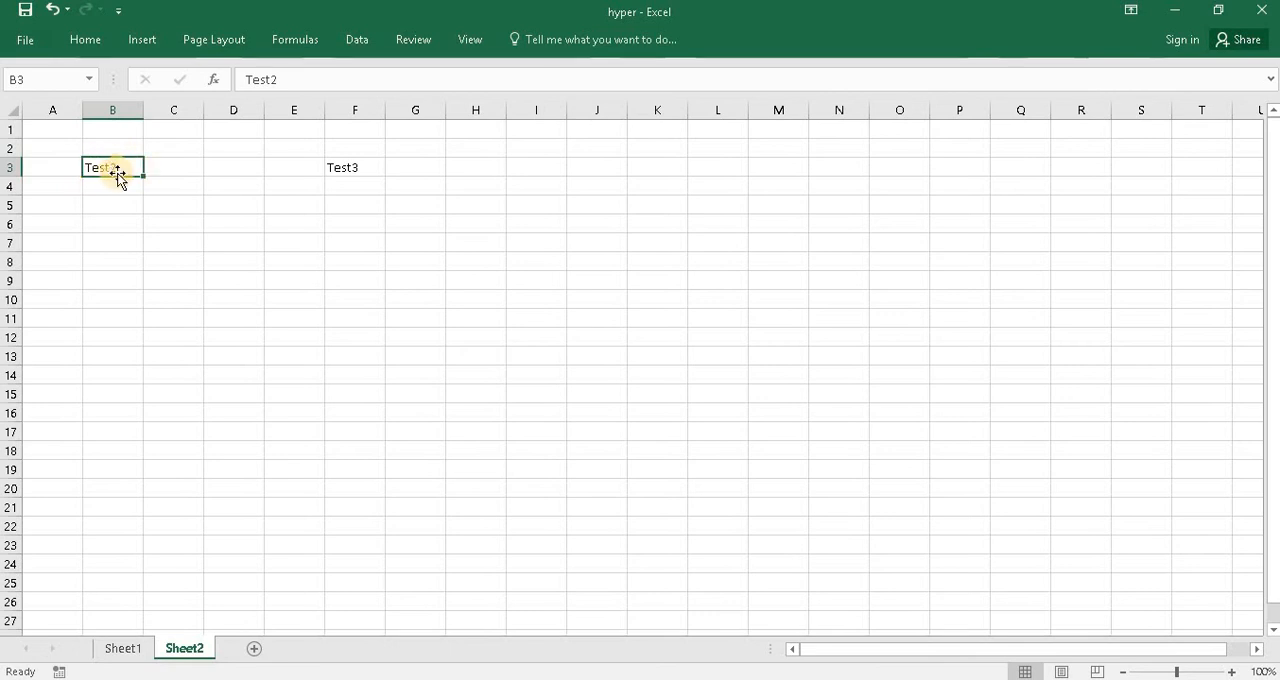
pyautogui.click(182, 211)
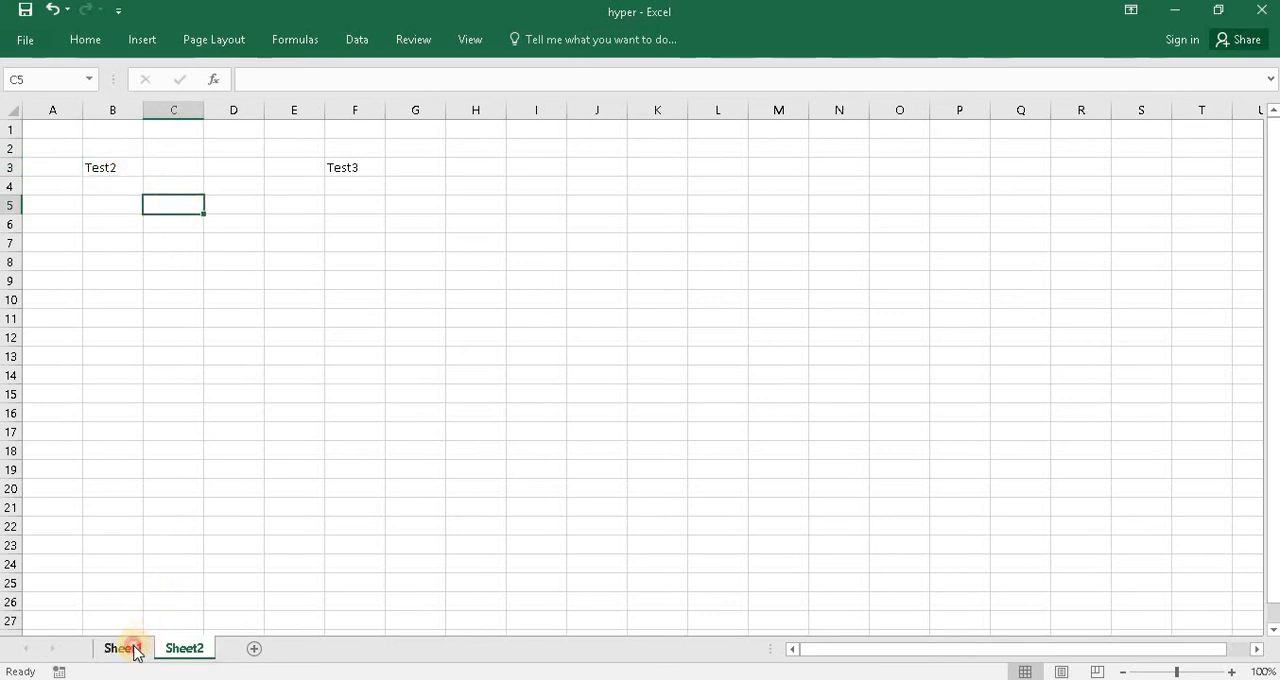
# - Hyperlink the TestLink3 cell B7 on Sheet1 to the Test3 cell F3 of Sheet2 within this document
pyautogui.click(124, 648)
pyautogui.click(127, 246)
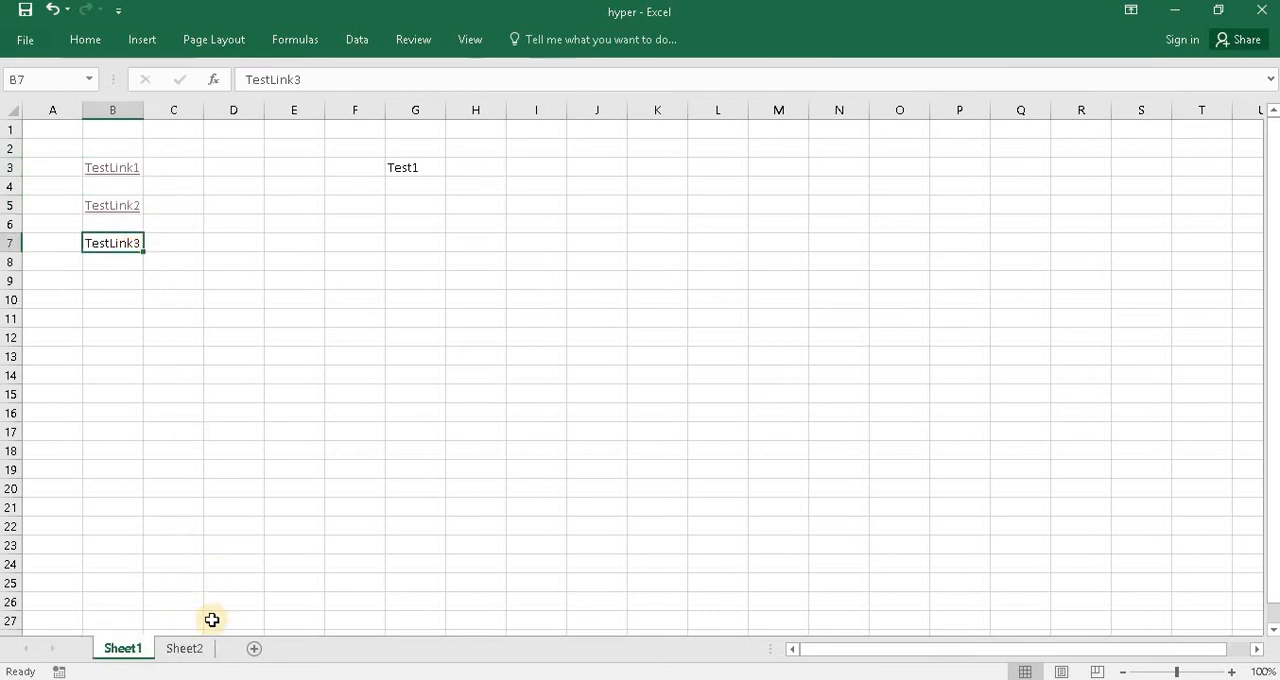
pyautogui.click(188, 650)
pyautogui.click(352, 167)
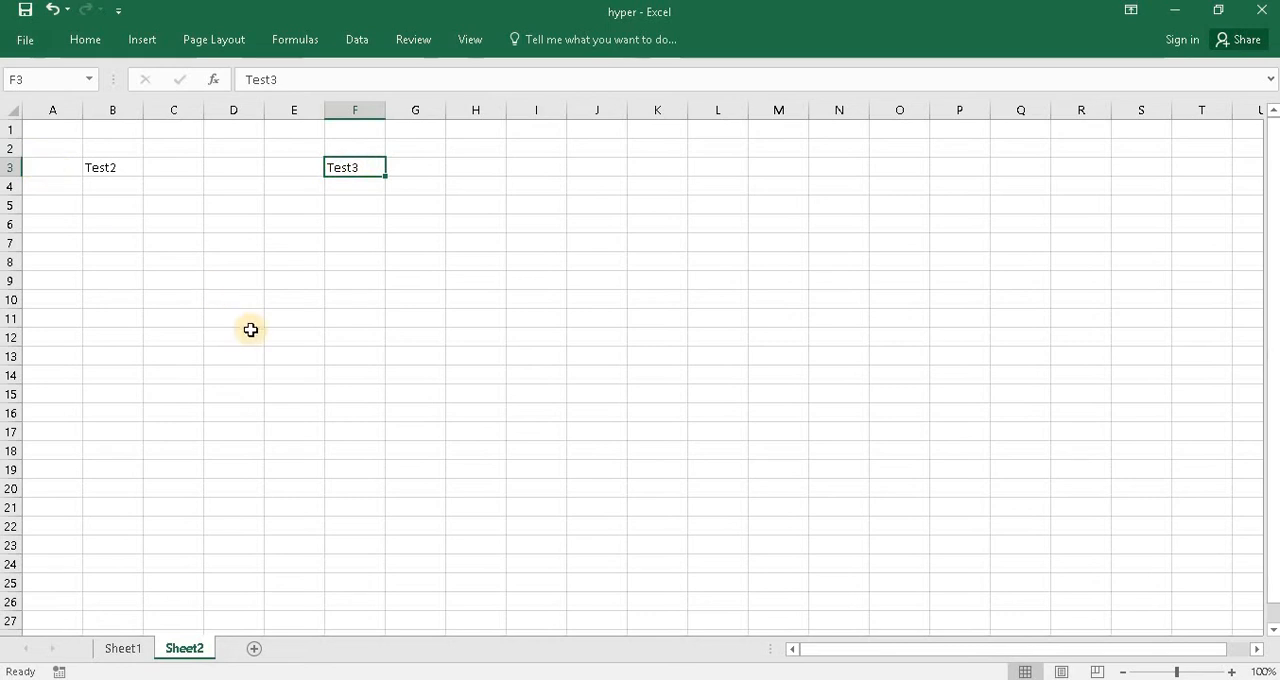
pyautogui.click(121, 648)
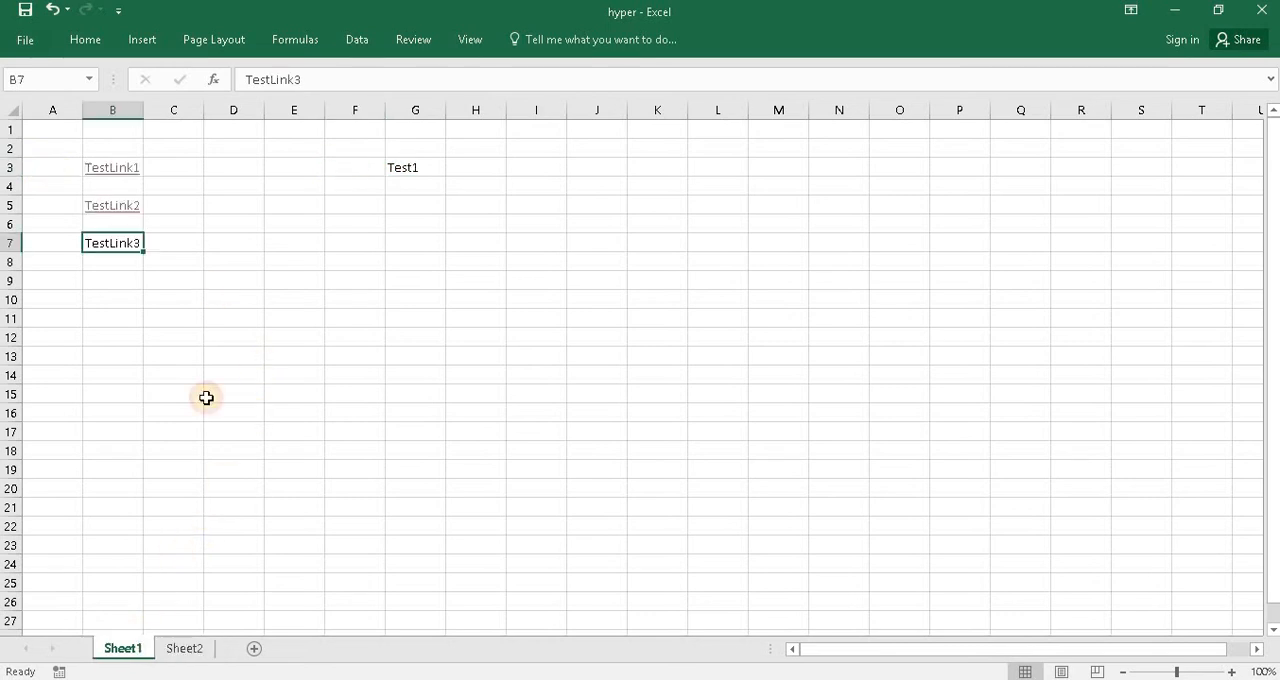
pyautogui.rightClick(112, 246)
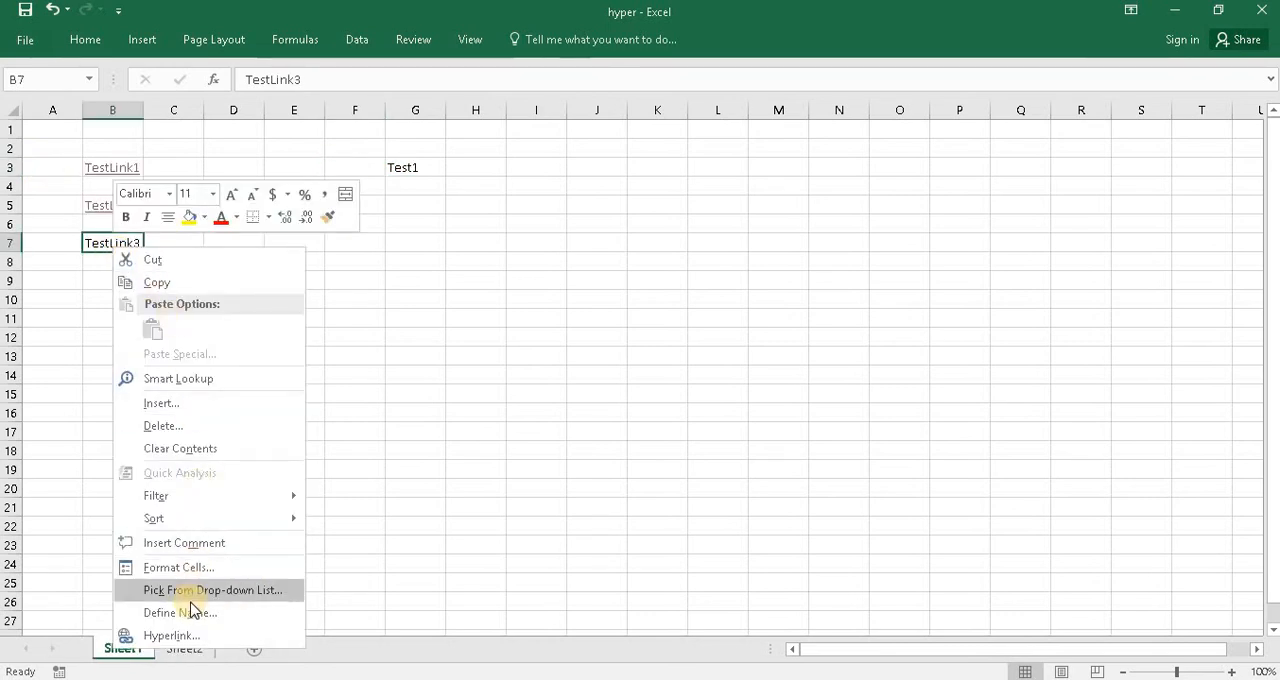
pyautogui.click(170, 636)
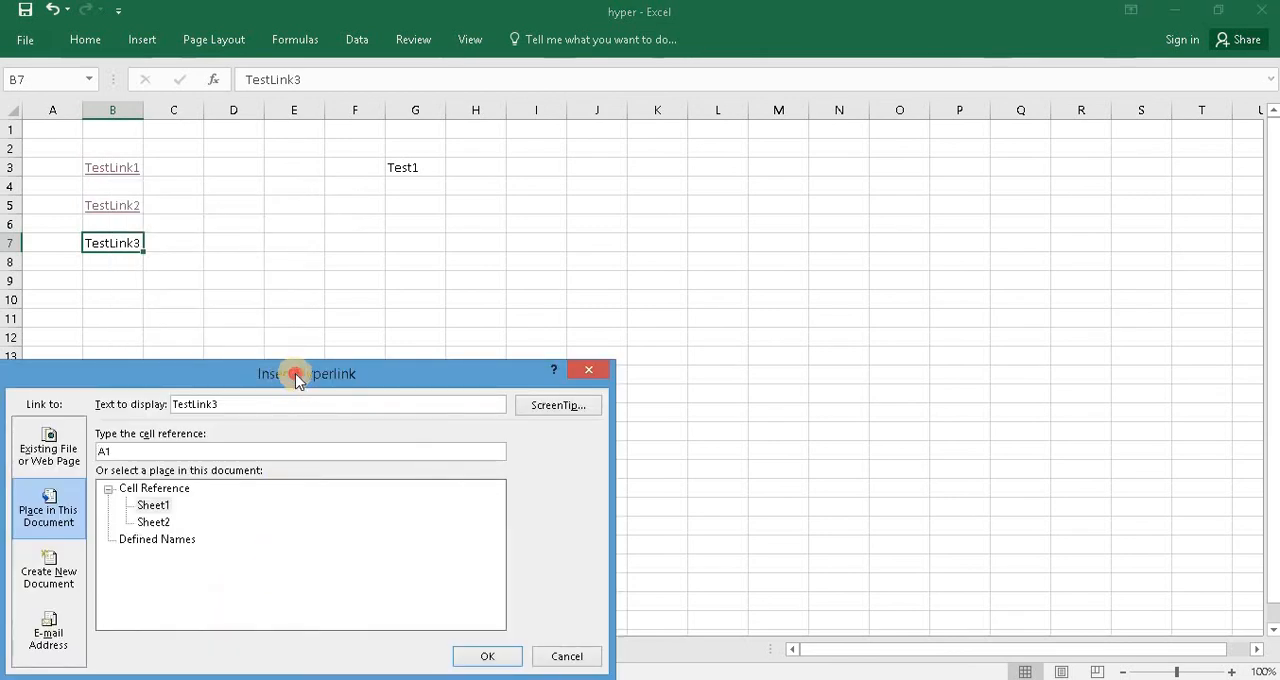
pyautogui.moveTo(306, 294); pyautogui.dragTo(659, 179)
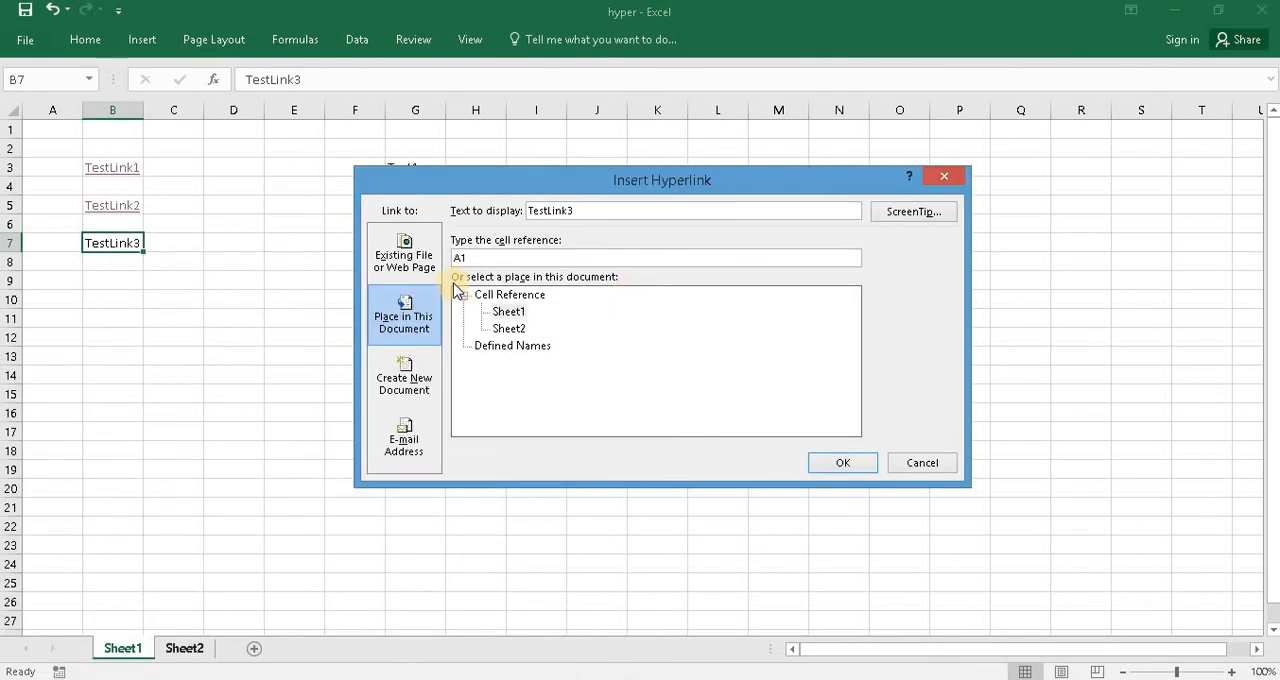
pyautogui.click(408, 328)
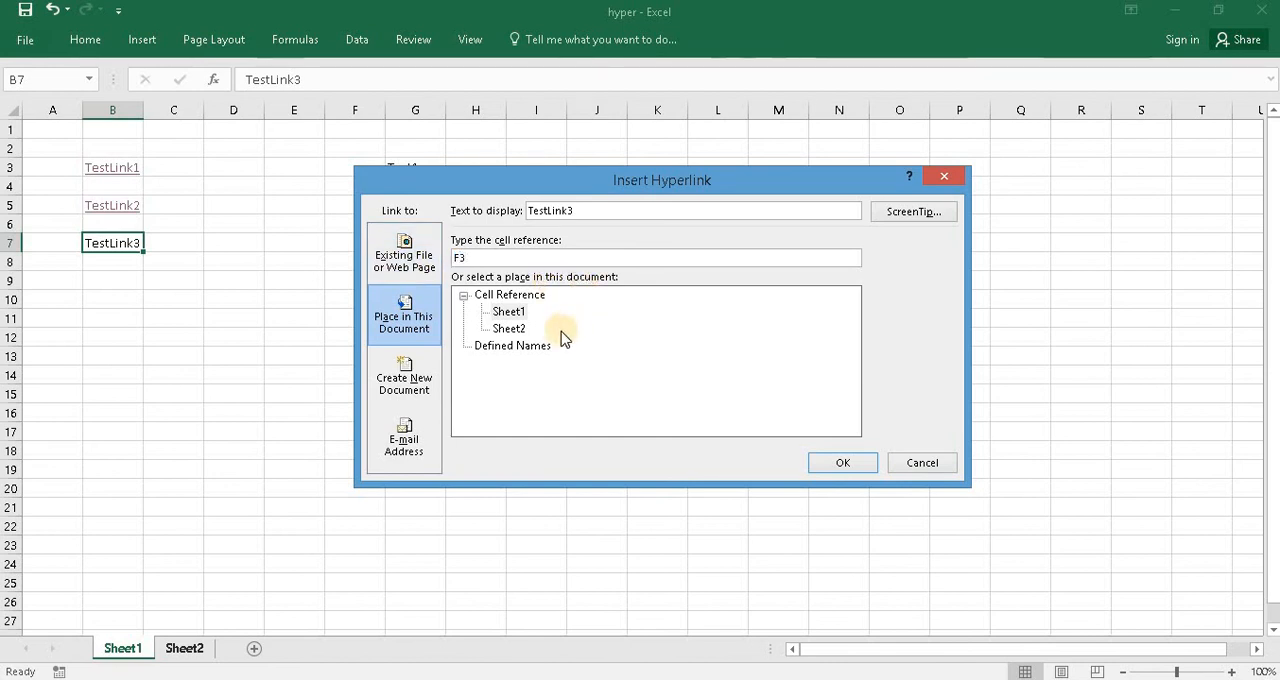
pyautogui.click(509, 328)
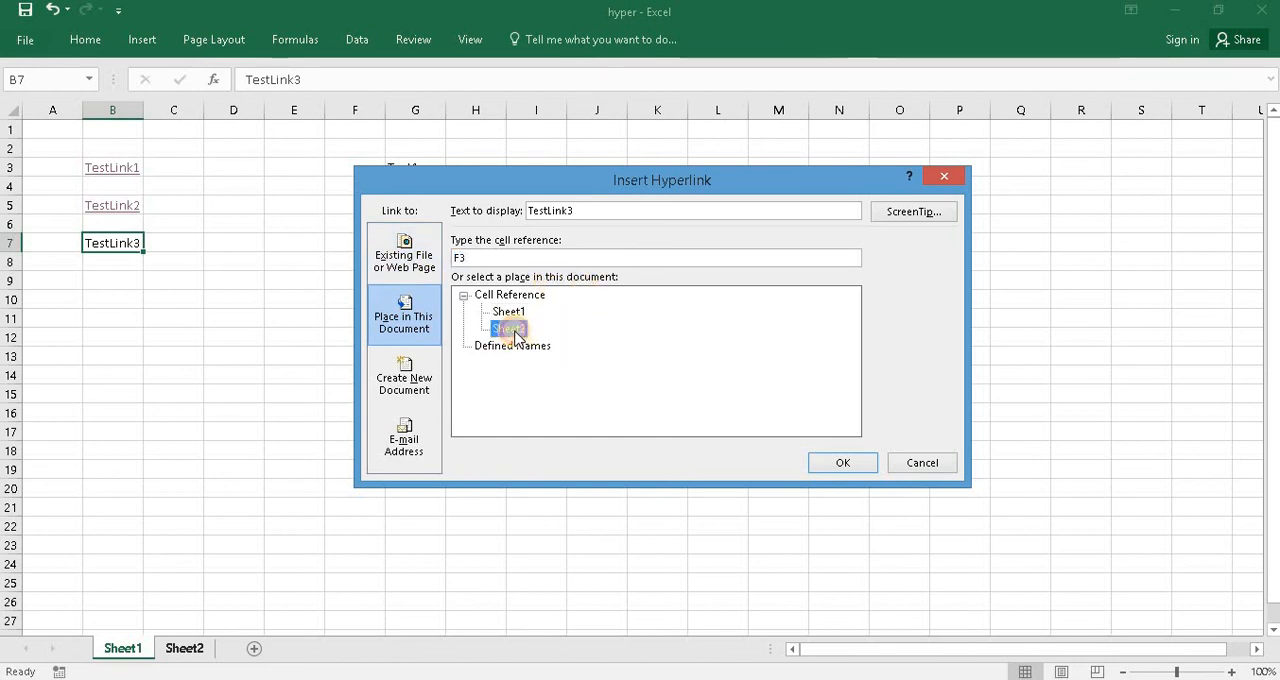
pyautogui.click(832, 466)
# - Follow the TestLink3 hyperlink to test its jump to Sheet2, and return to Sheet1
pyautogui.click(177, 294)
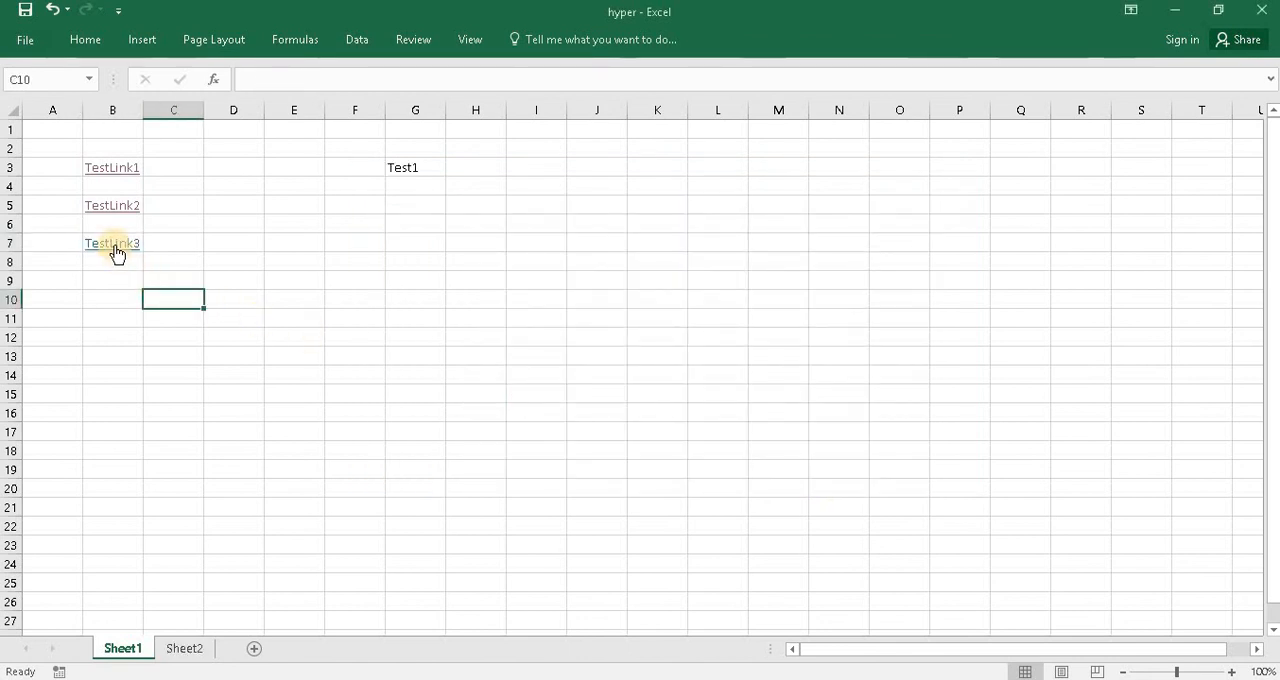
pyautogui.click(114, 245)
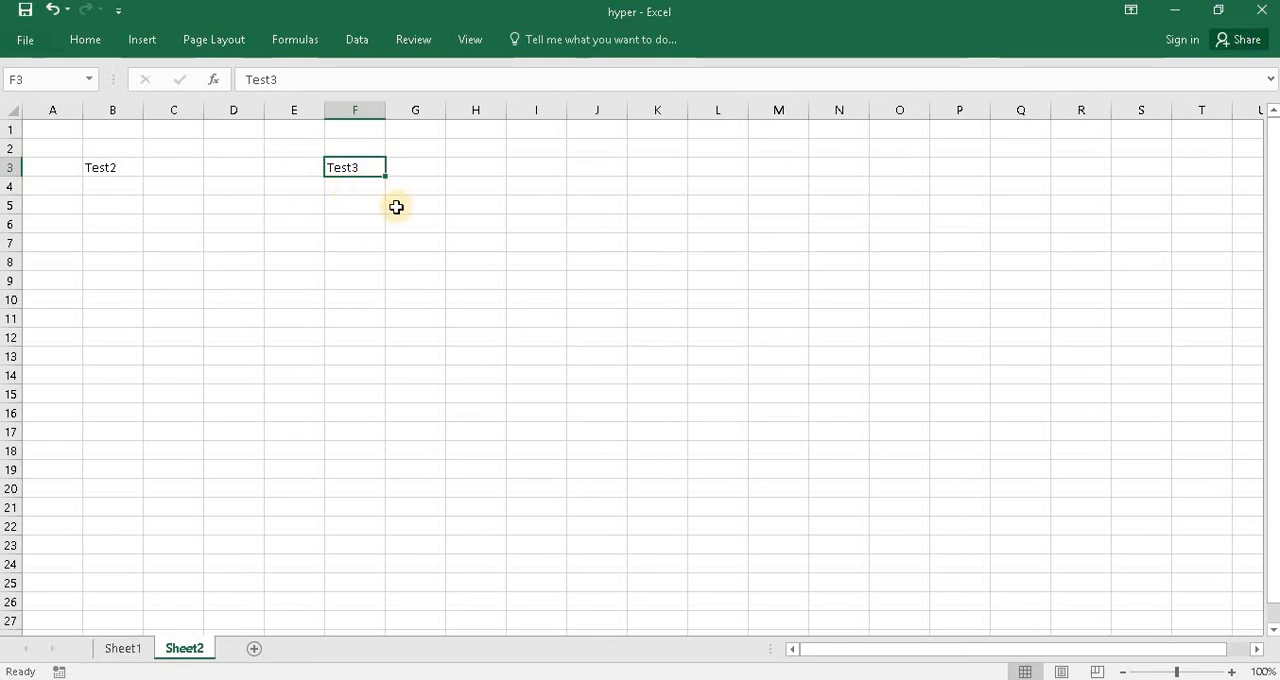
pyautogui.click(123, 652)
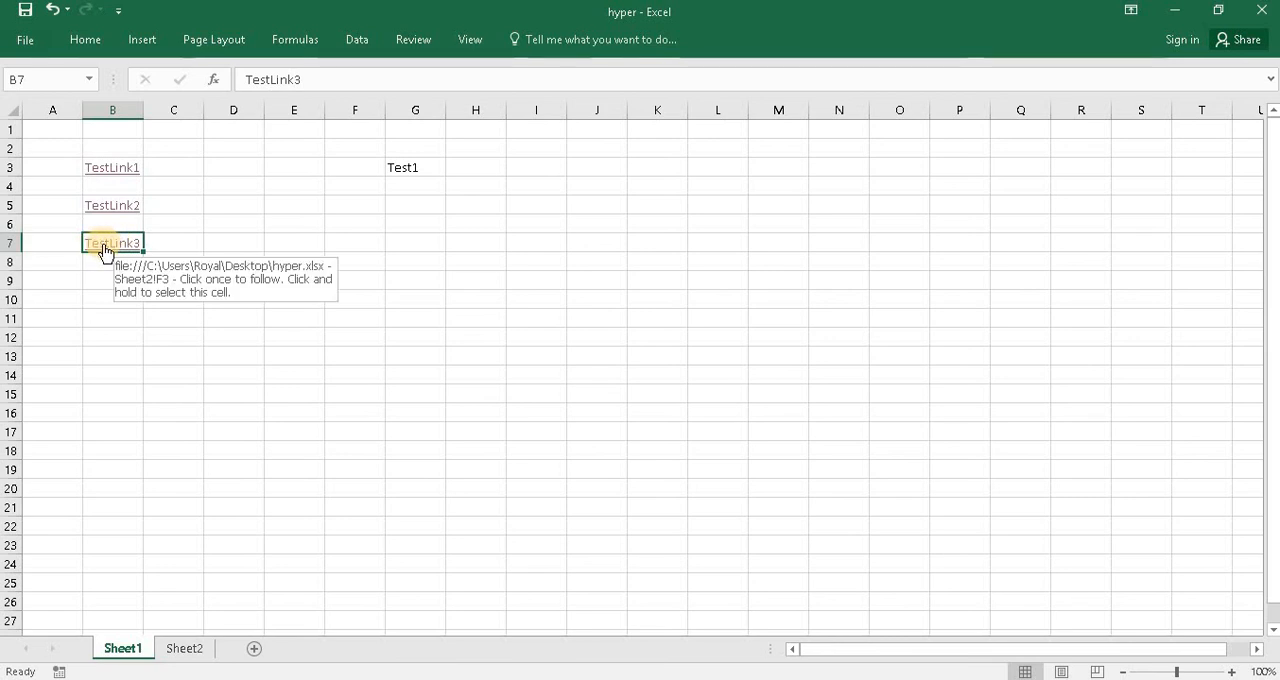
# - Enter Test4 in cell G6 of Sheet1
pyautogui.click(394, 226)
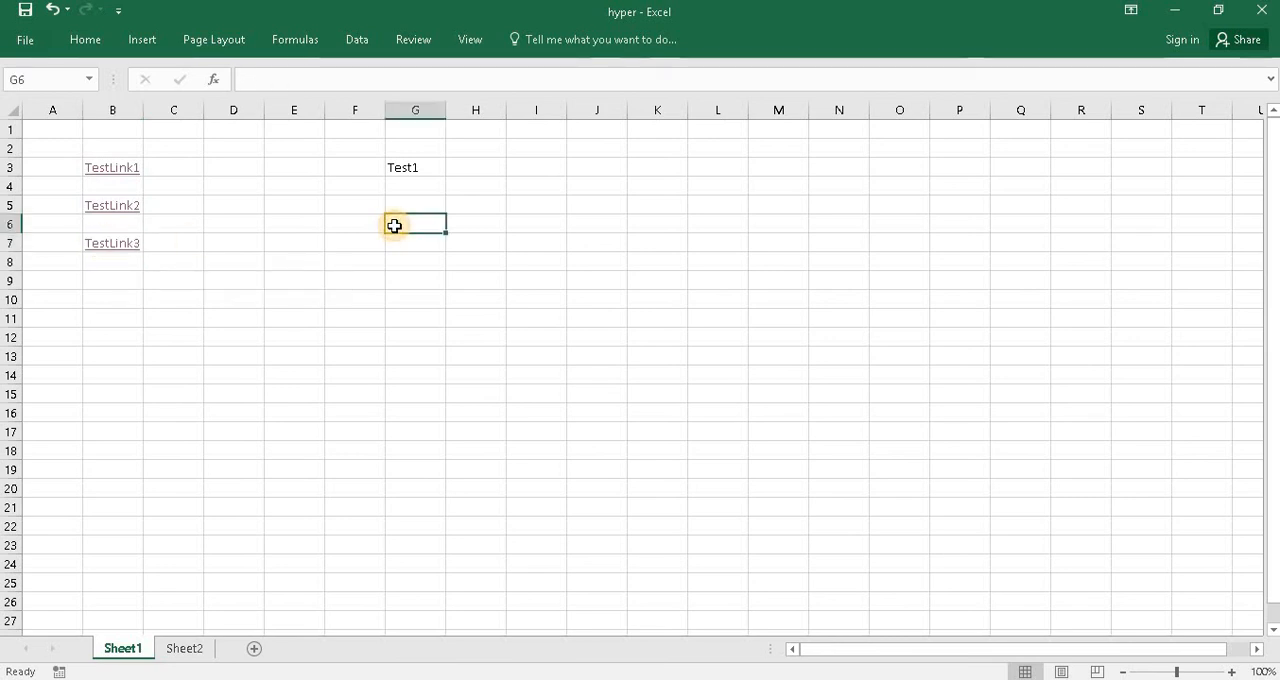
pyautogui.write('Test4')
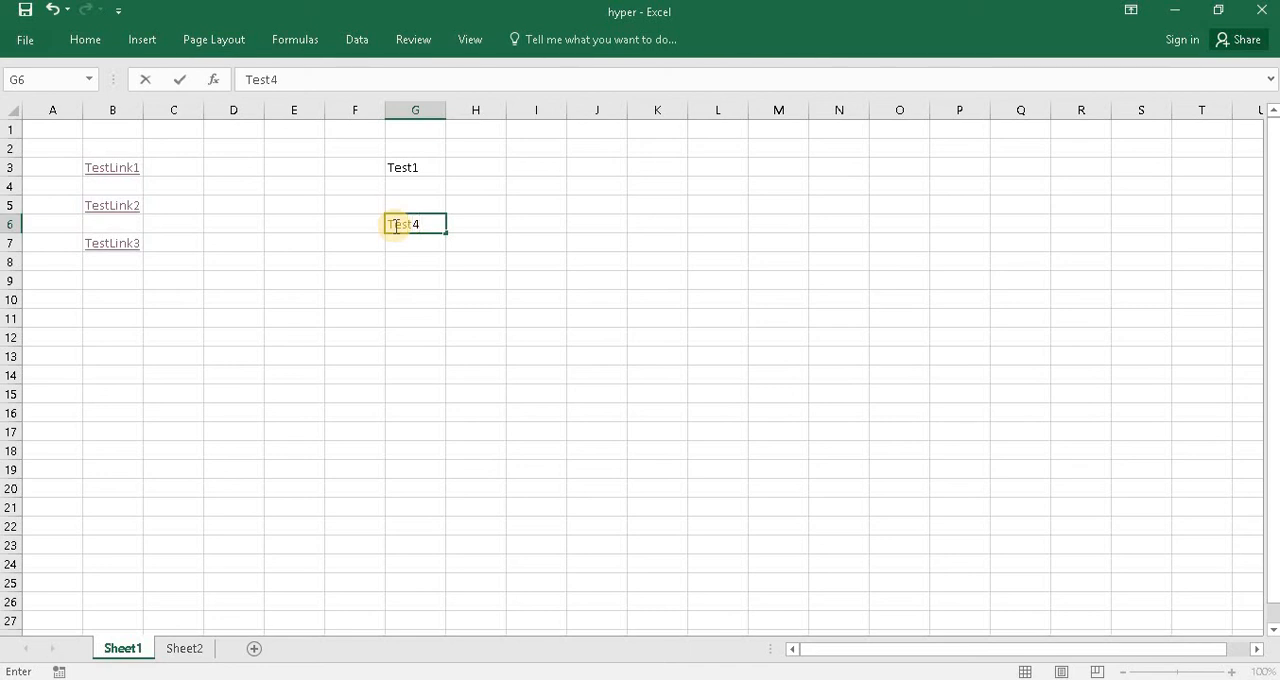
pyautogui.press('Return')
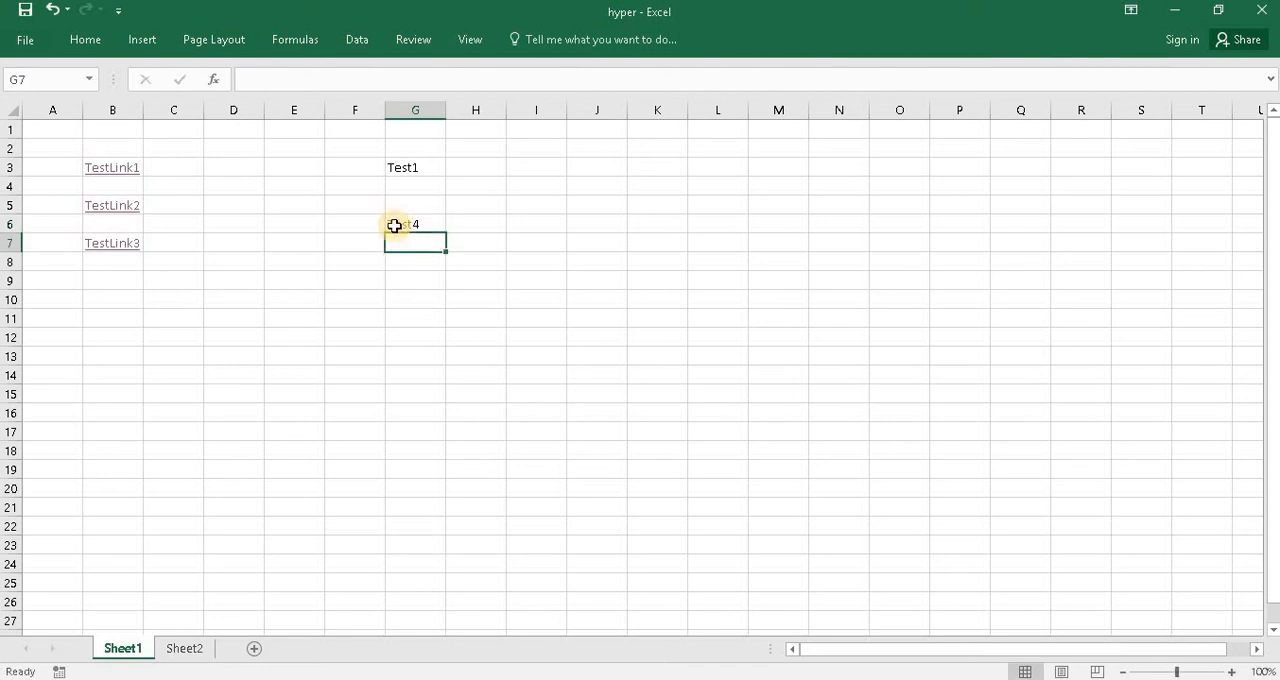
# - Edit the TestLink3 hyperlink in cell B7 so it points to cell G6 of Sheet1
pyautogui.rightClick(115, 250)
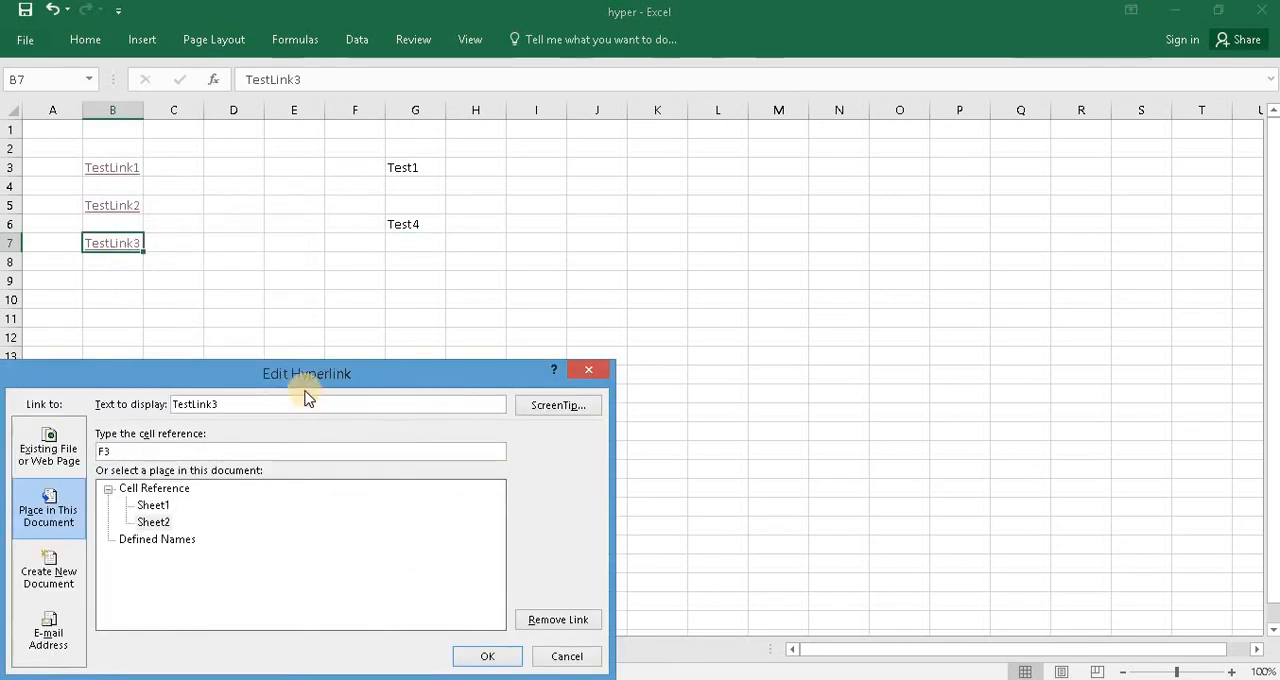
pyautogui.moveTo(306, 372); pyautogui.dragTo(629, 262)
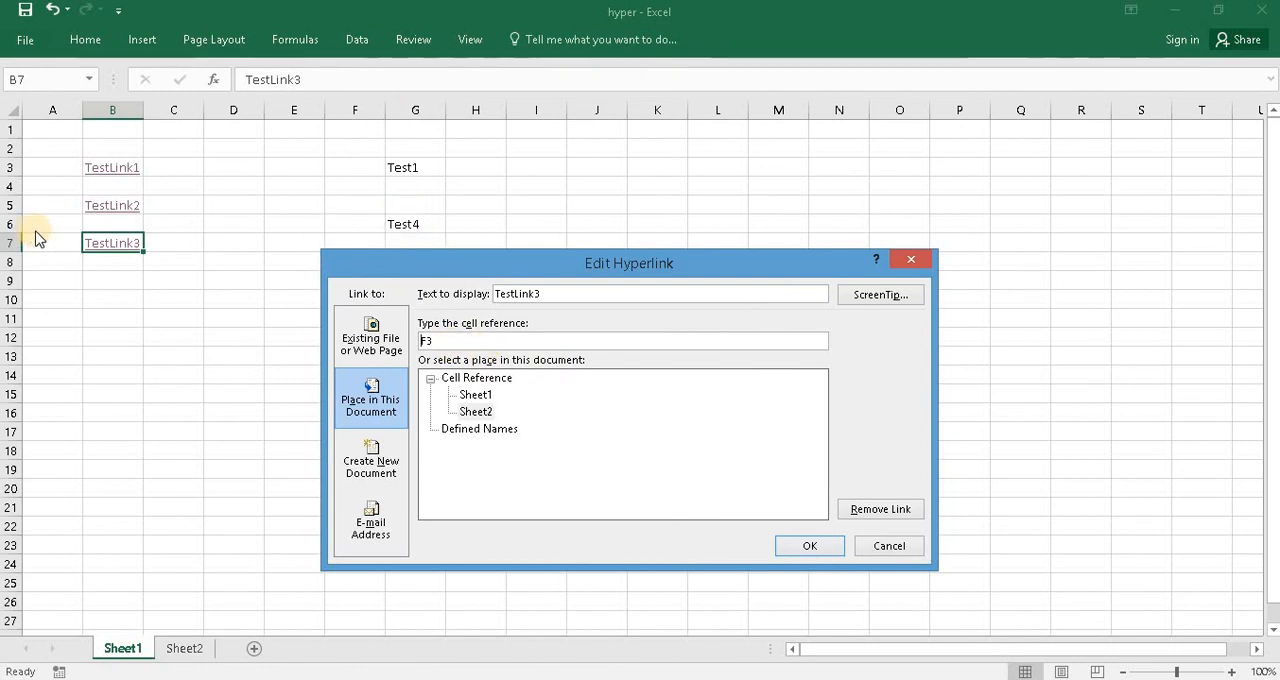
pyautogui.moveTo(460, 341); pyautogui.dragTo(398, 336)
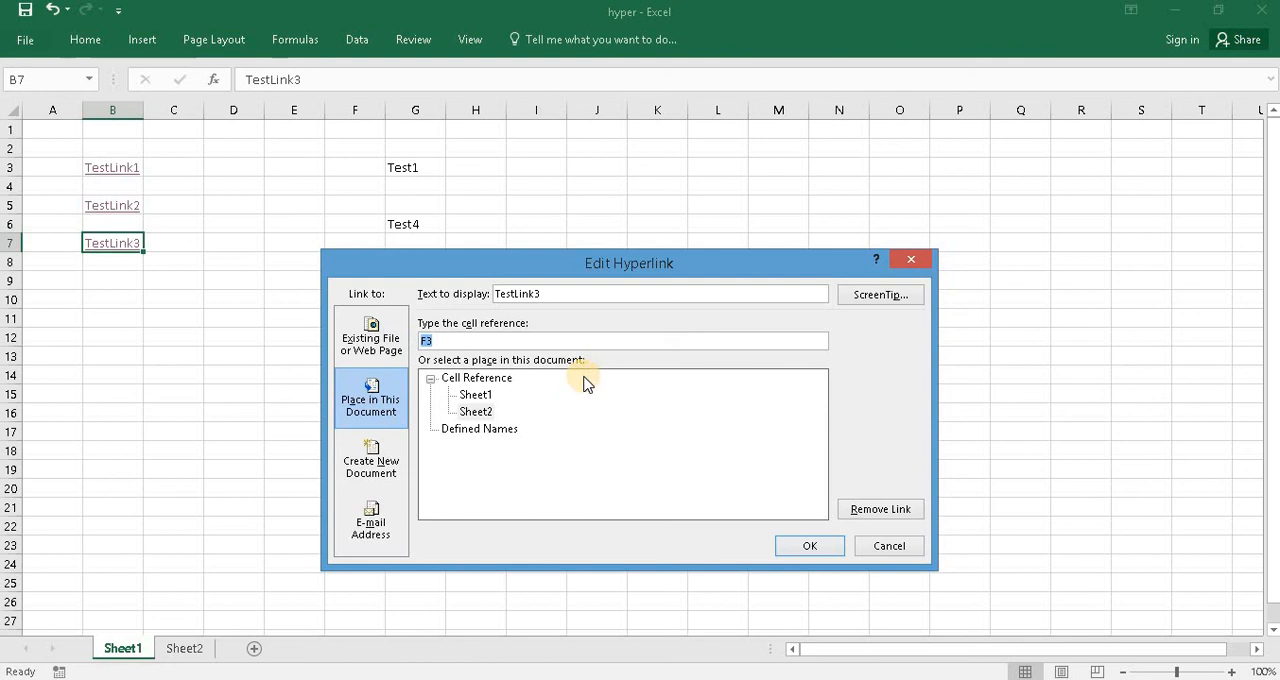
pyautogui.write('G6')
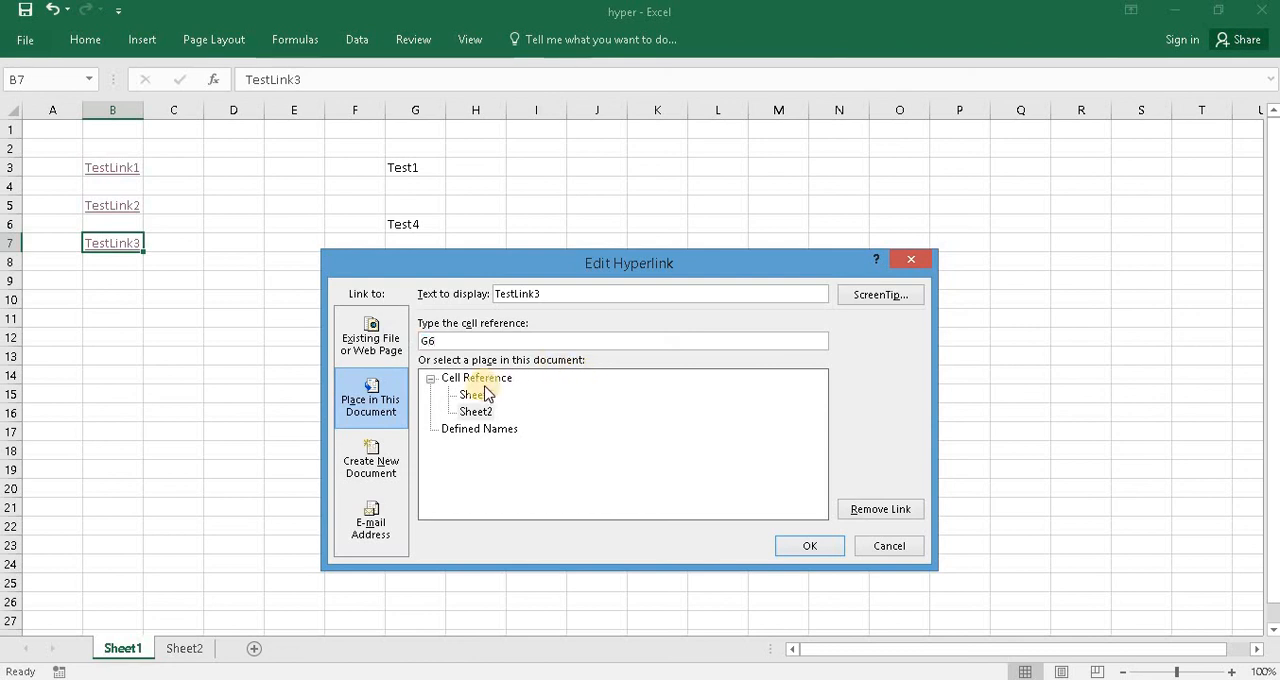
pyautogui.click(476, 395)
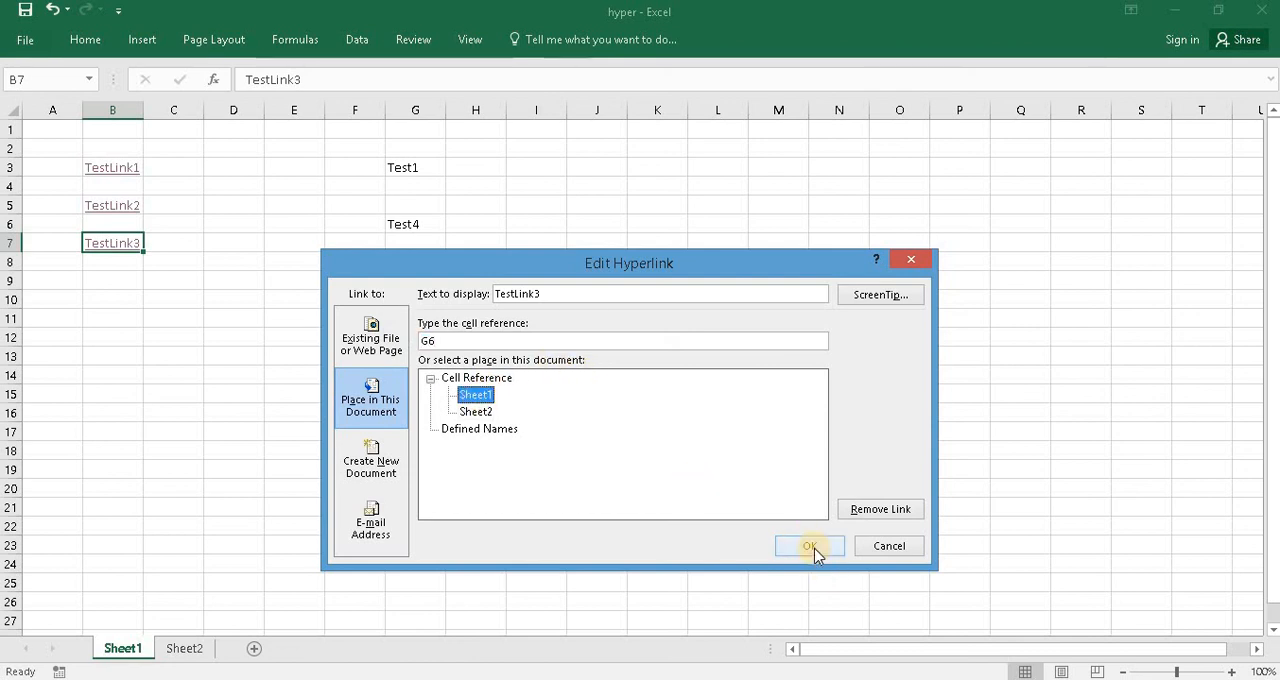
pyautogui.click(812, 550)
# - Follow the edited TestLink3 hyperlink to test that it leads to the Test4 cell on Sheet1
pyautogui.click(214, 303)
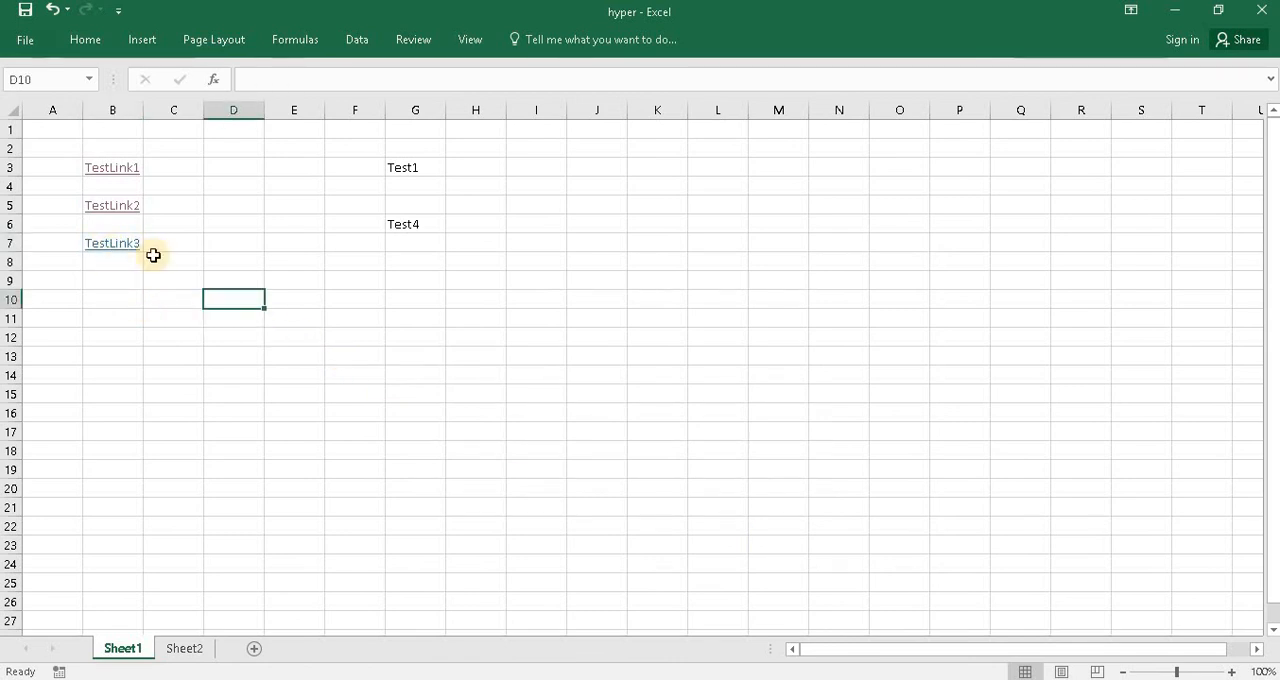
pyautogui.click(121, 254)
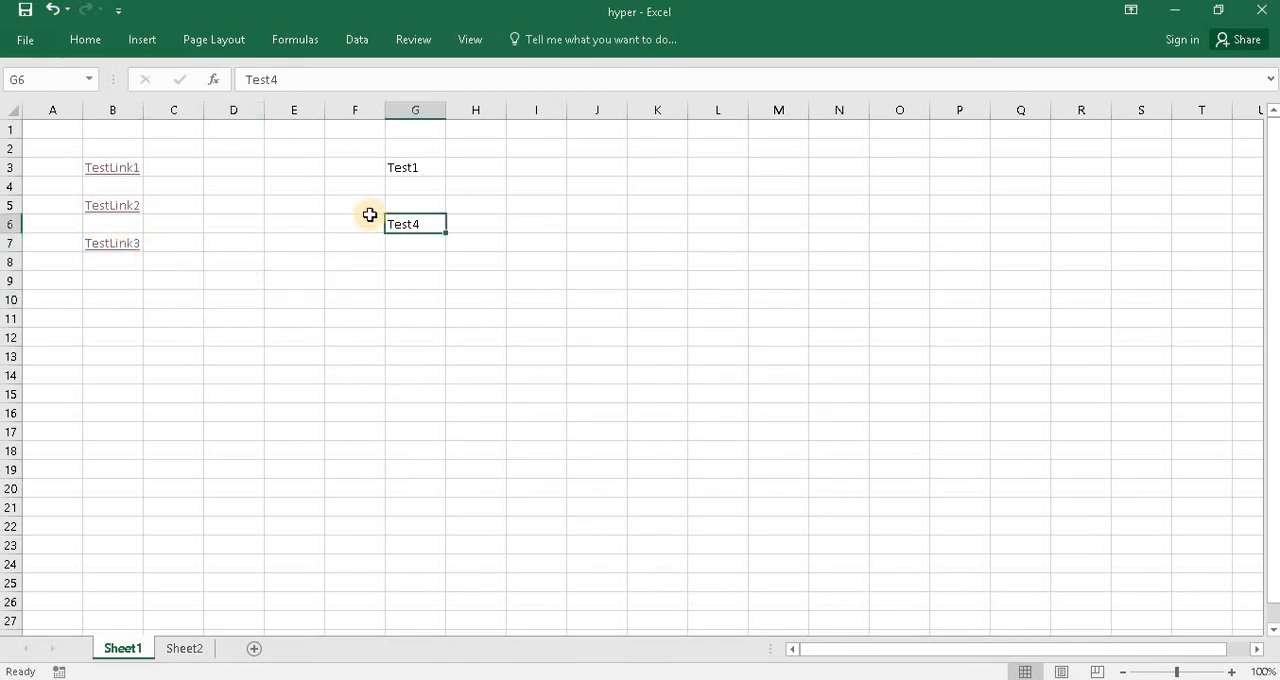
pyautogui.click(212, 284)
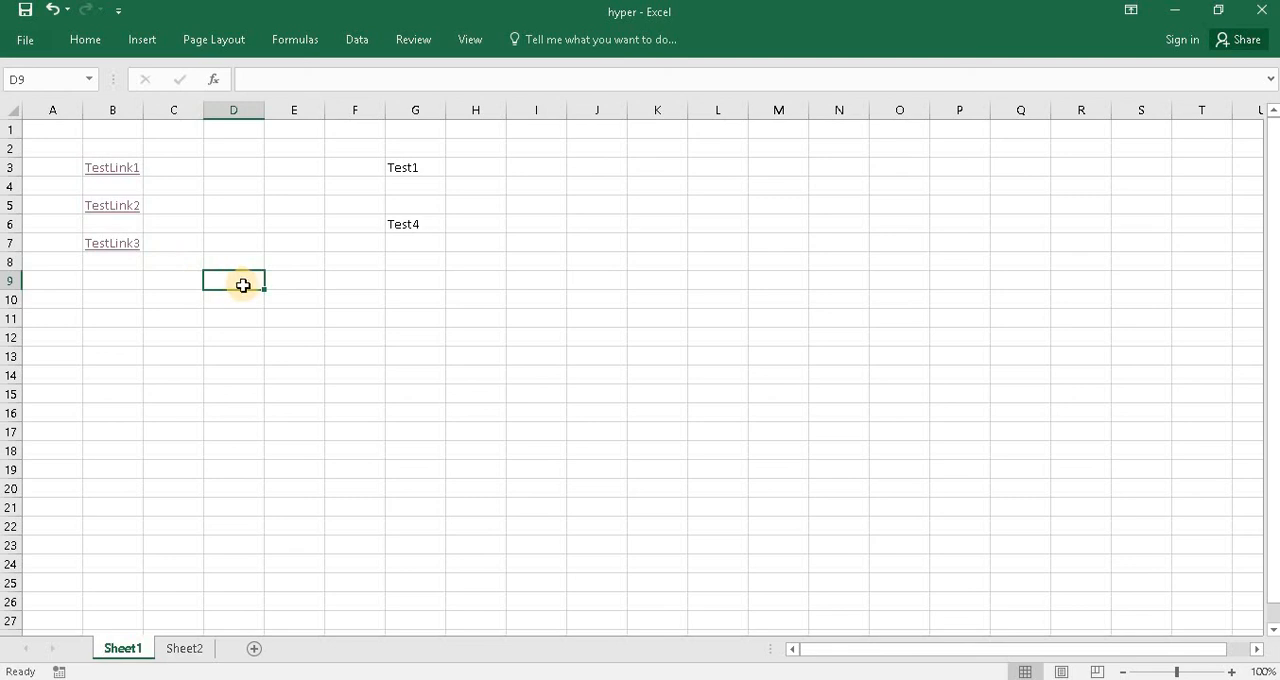
pyautogui.press('Right')
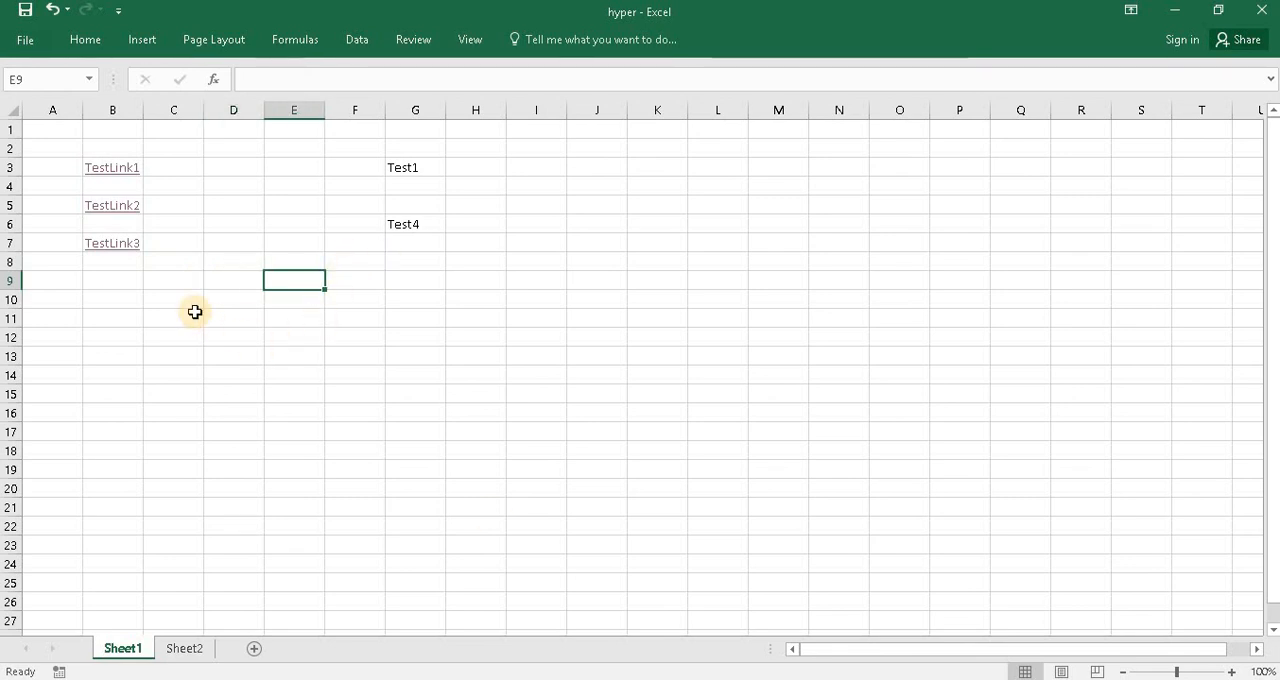
# - Remove the hyperlink from the TestLink3 cell B7, and select the cell to check that it no longer links
pyautogui.rightClick(122, 255)
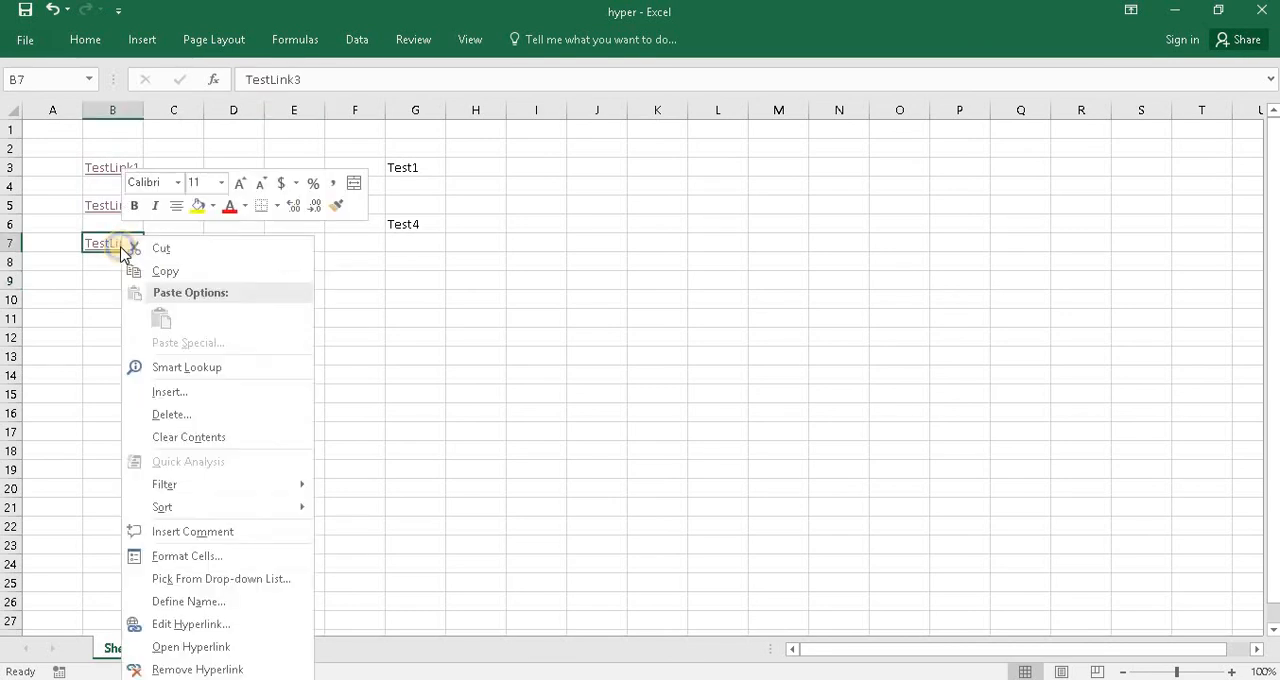
pyautogui.click(203, 669)
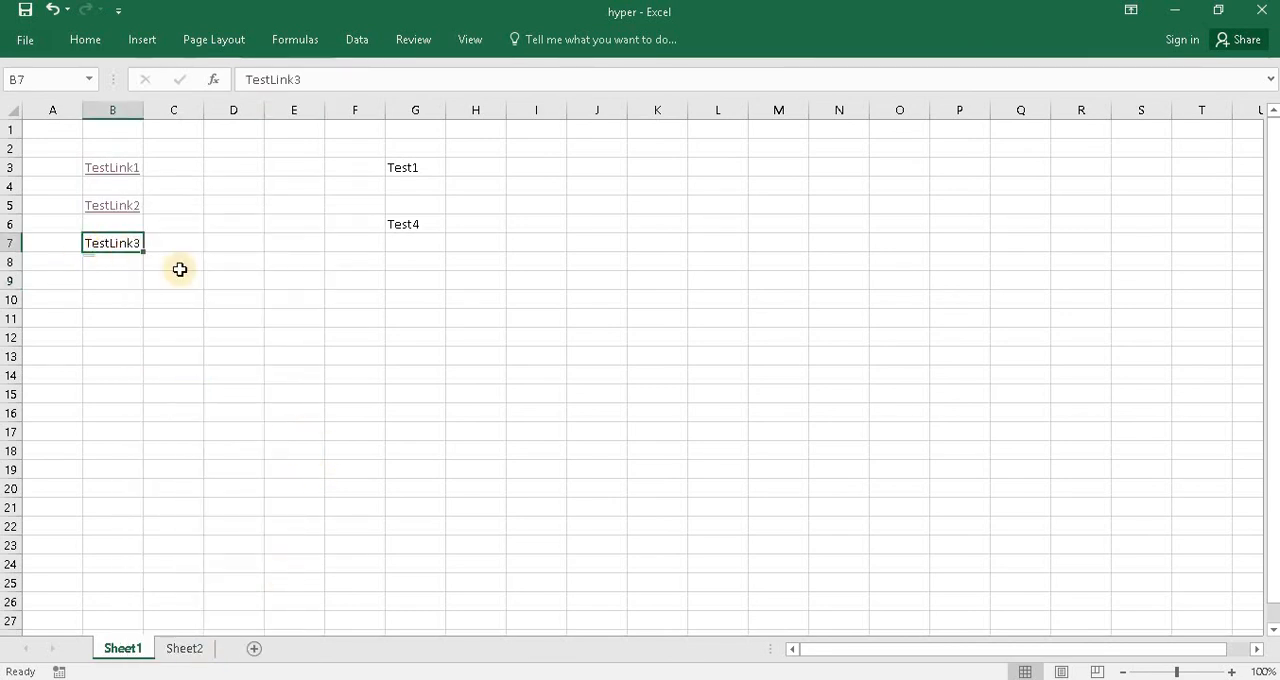
pyautogui.click(112, 266)
pyautogui.click(109, 243)
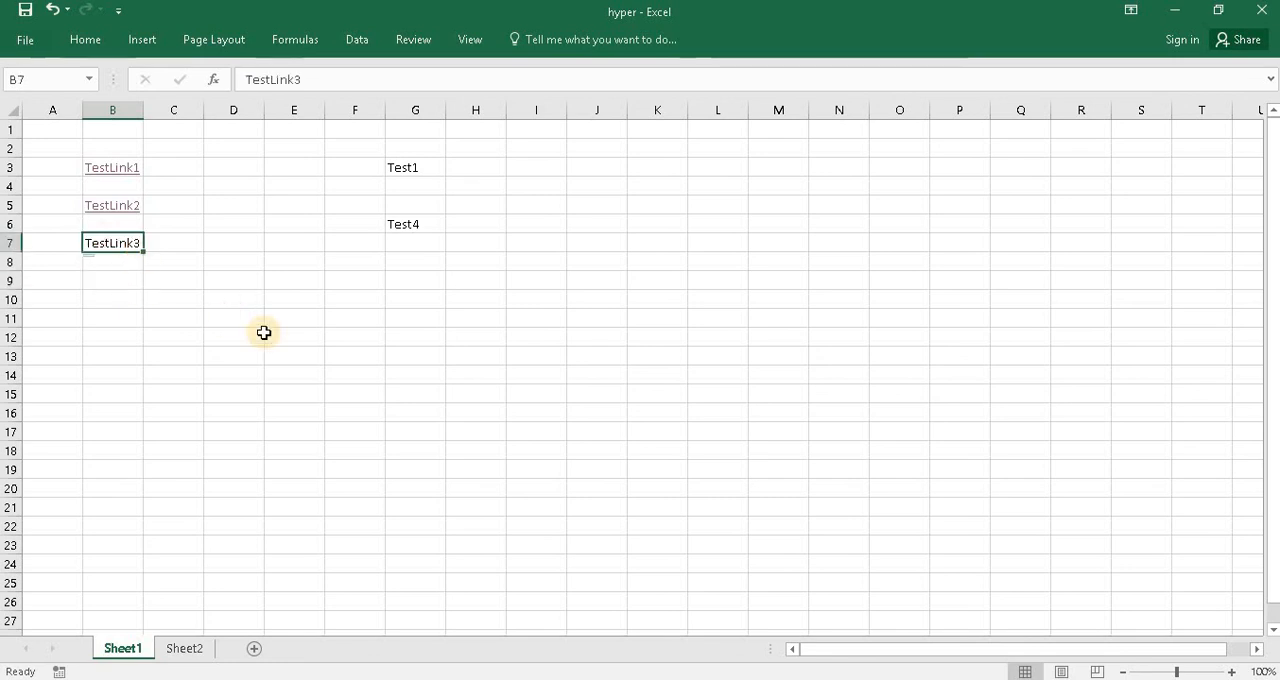